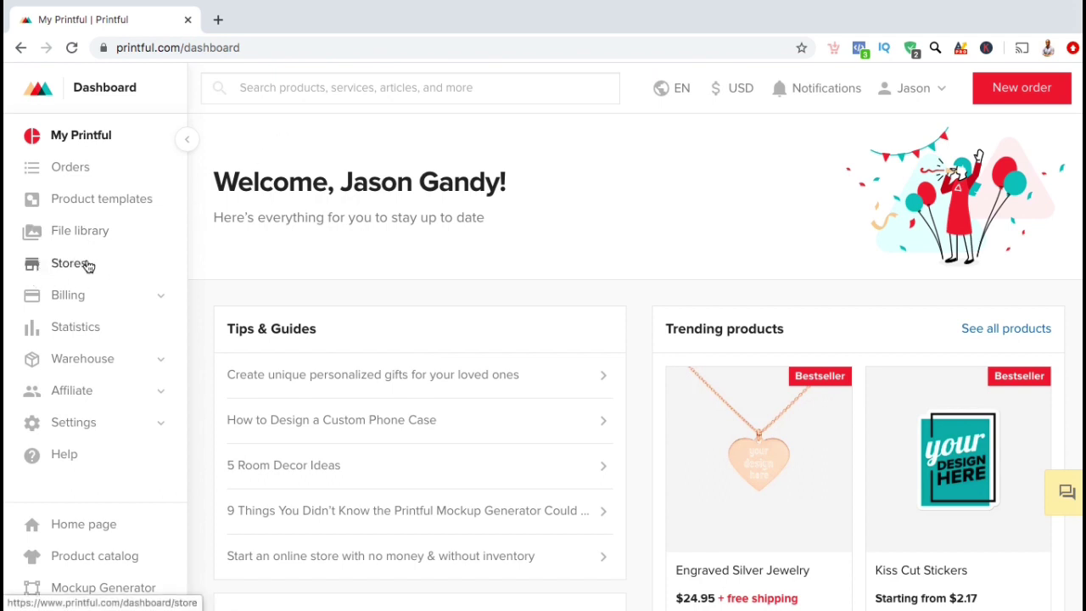
# - Open the store connection options, choose an e-commerce platform, and start connecting a Shopify store
pyautogui.click(76, 270)
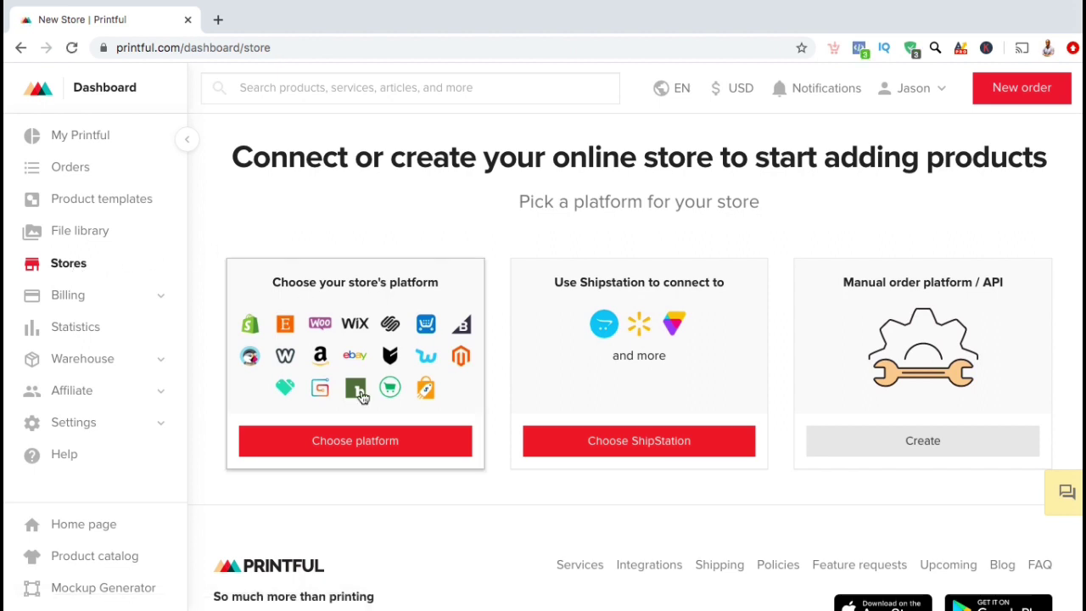
pyautogui.click(378, 441)
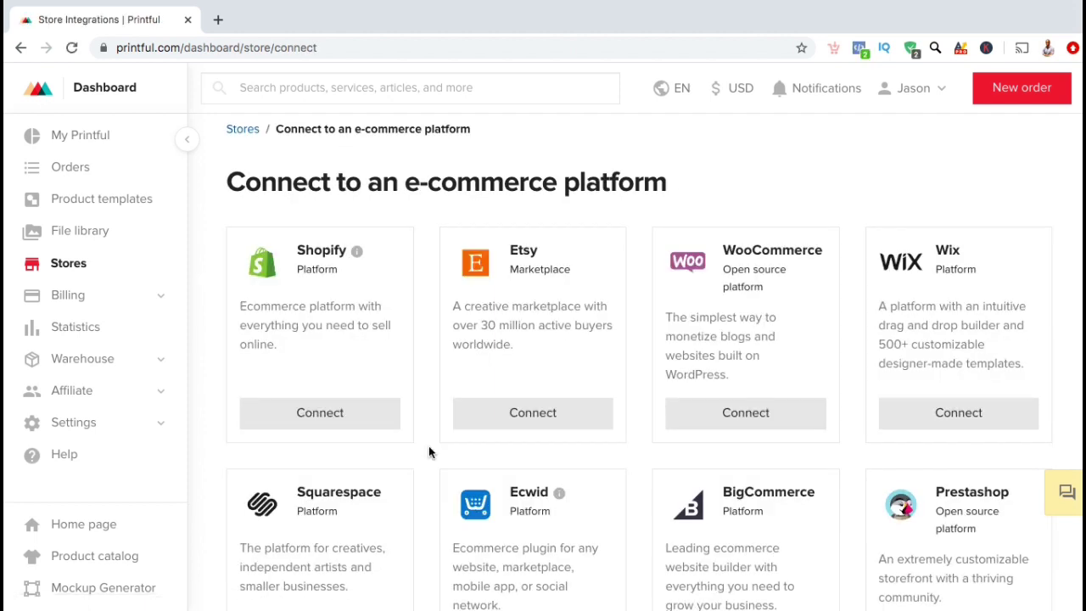
pyautogui.scroll(-3, 429, 452)
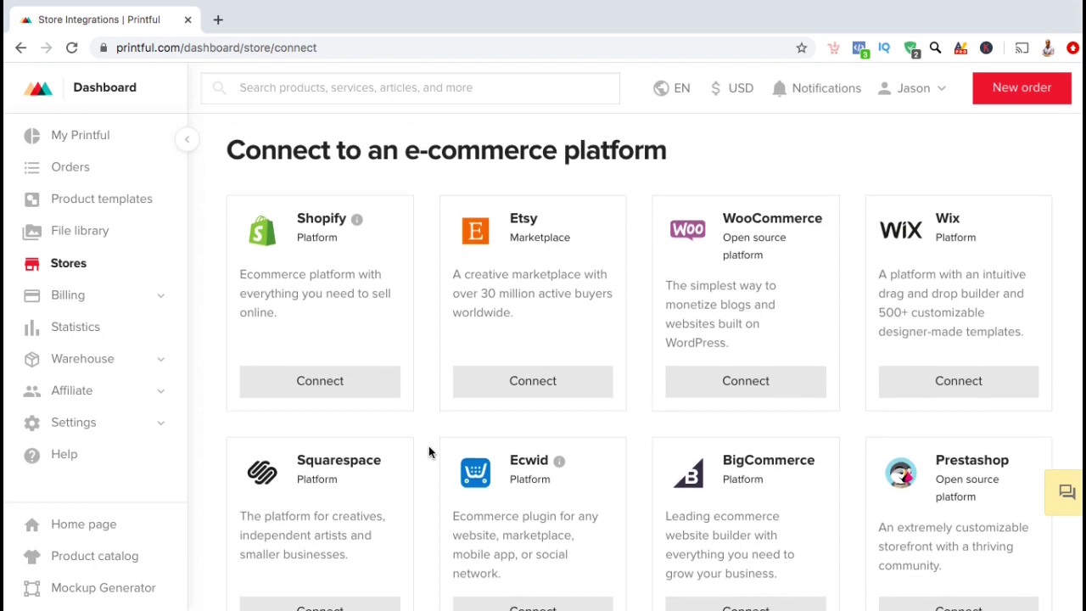
pyautogui.scroll(-3, 428, 452)
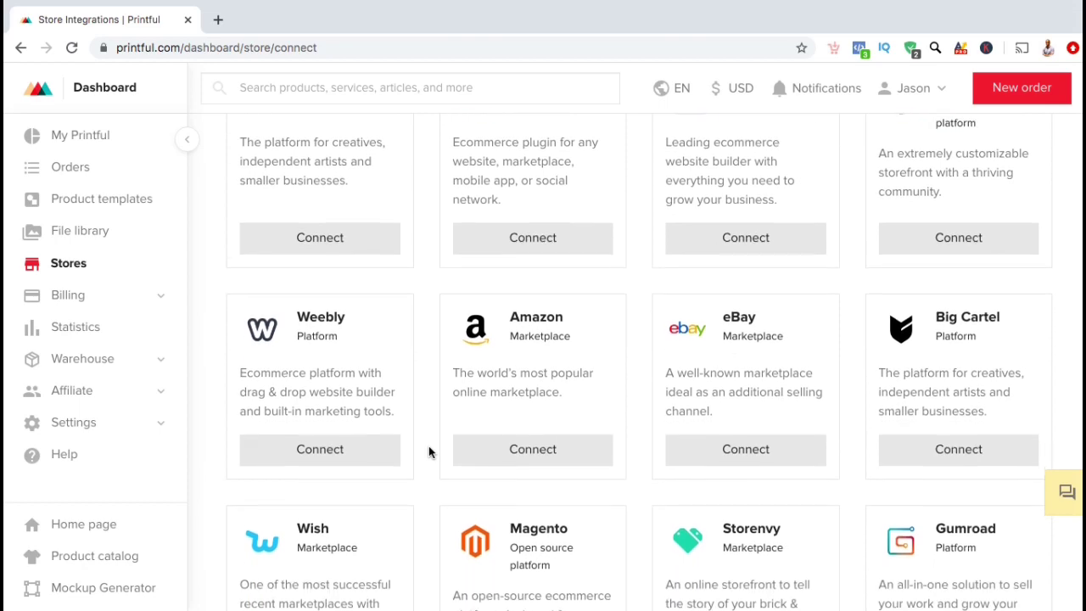
pyautogui.scroll(10, 428, 452)
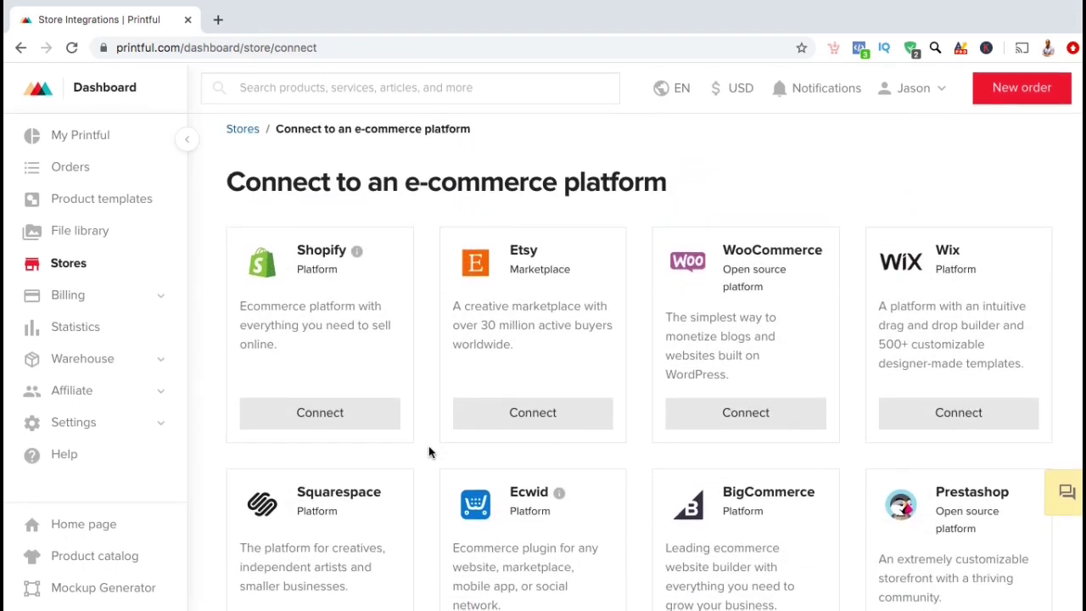
pyautogui.click(387, 424)
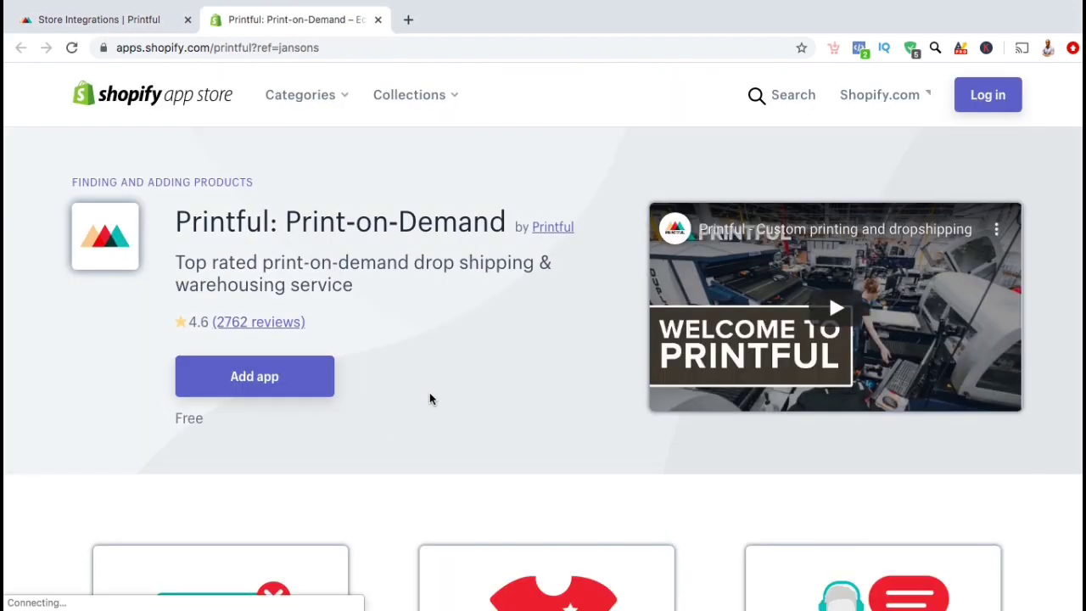
# - Examine the Printful: Print-on-Demand listing, including its features, description, support details, media gallery and pricing
pyautogui.scroll(-5, 430, 398)
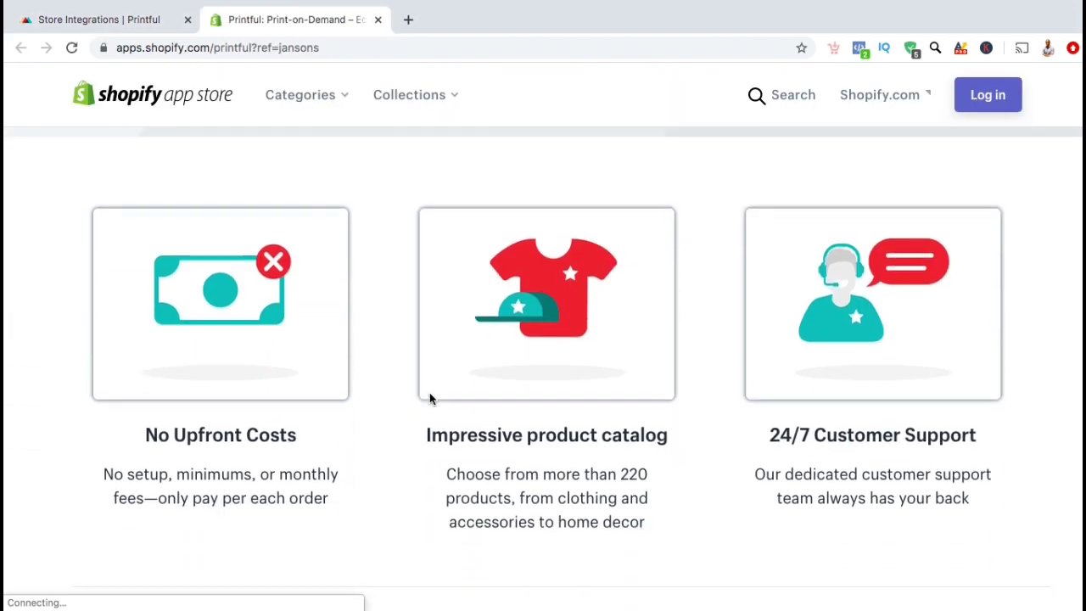
pyautogui.scroll(-5, 380, 440)
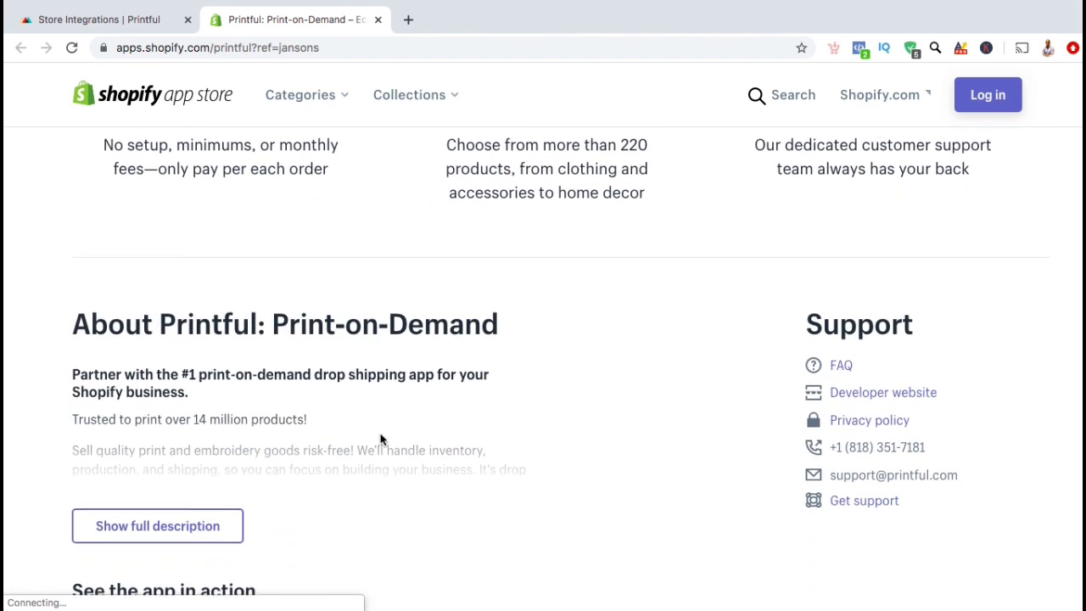
pyautogui.scroll(-1, 380, 439)
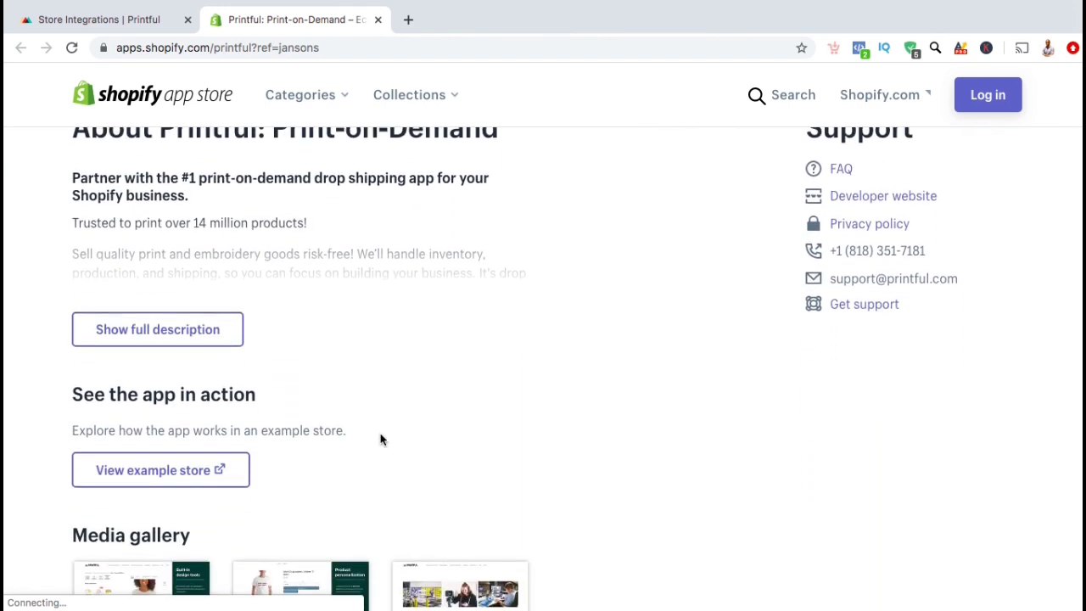
pyautogui.scroll(-5, 380, 440)
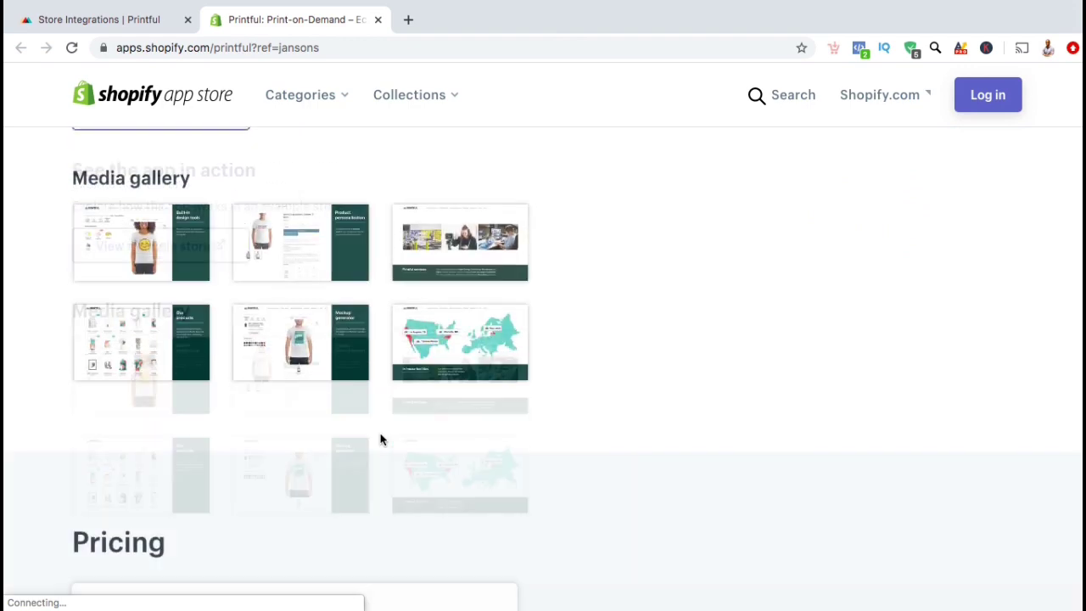
pyautogui.scroll(-4, 380, 439)
pyautogui.scroll(6, 380, 439)
pyautogui.scroll(10, 380, 439)
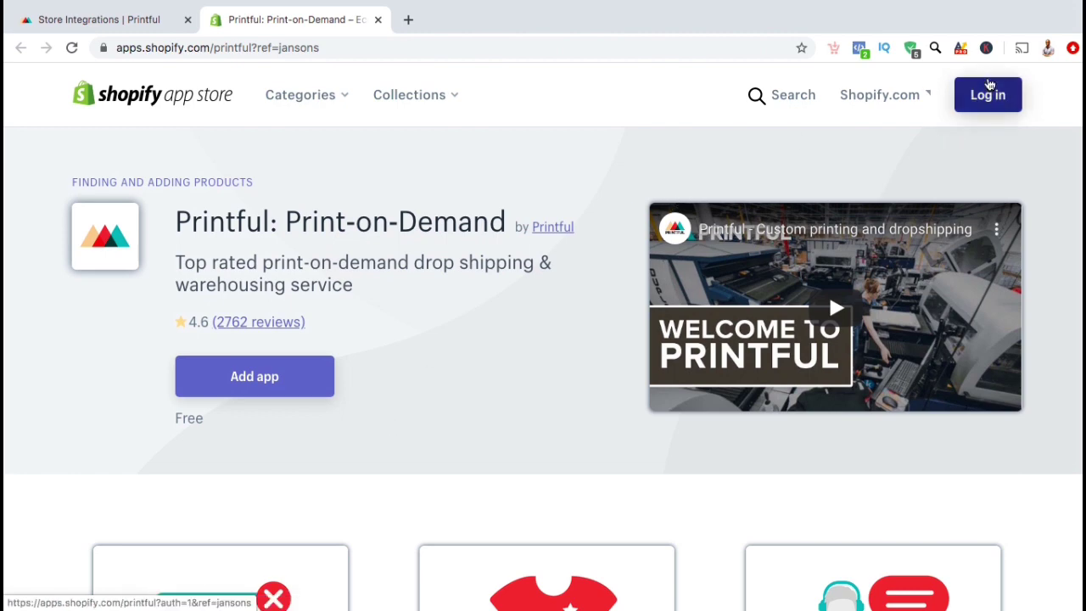
# - Log in to the Shopify App Store with the store URL nfused-h2o.myshopify.com
pyautogui.click(984, 96)
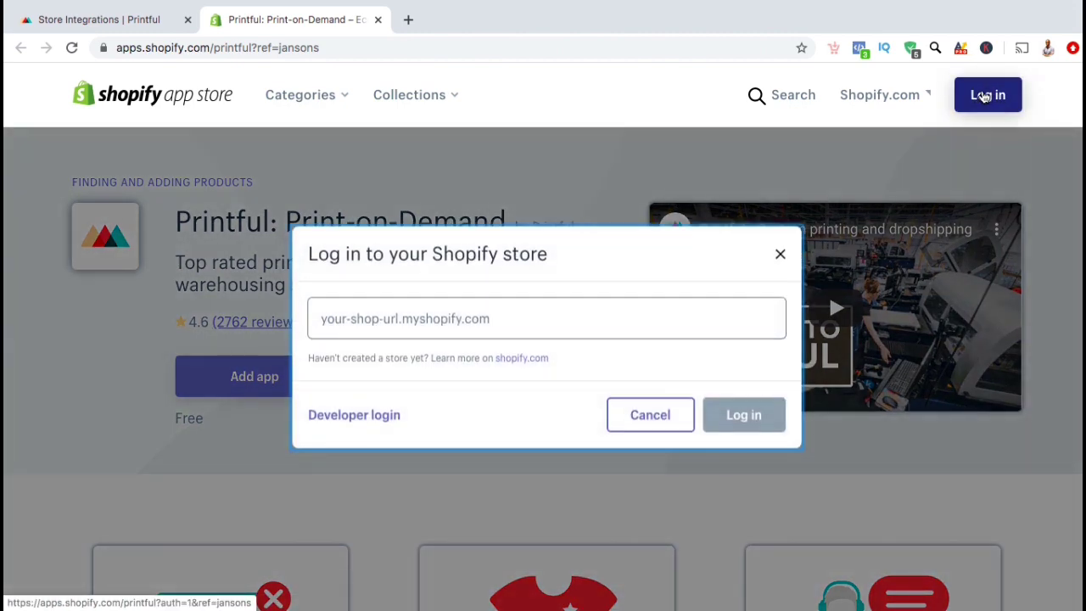
pyautogui.write('nfused-h2o.myshopify.com')
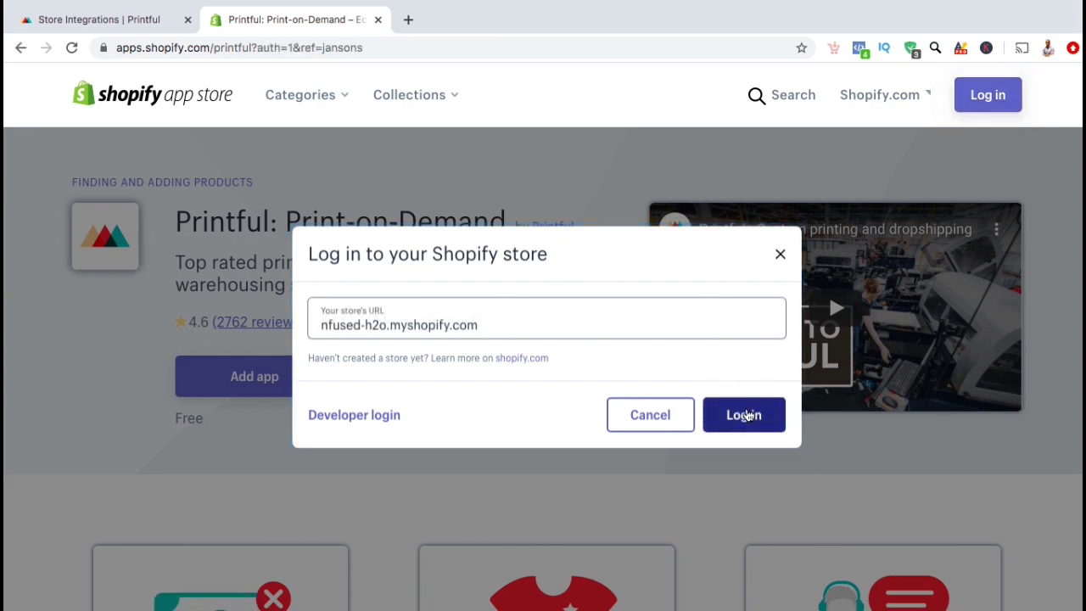
pyautogui.click(746, 414)
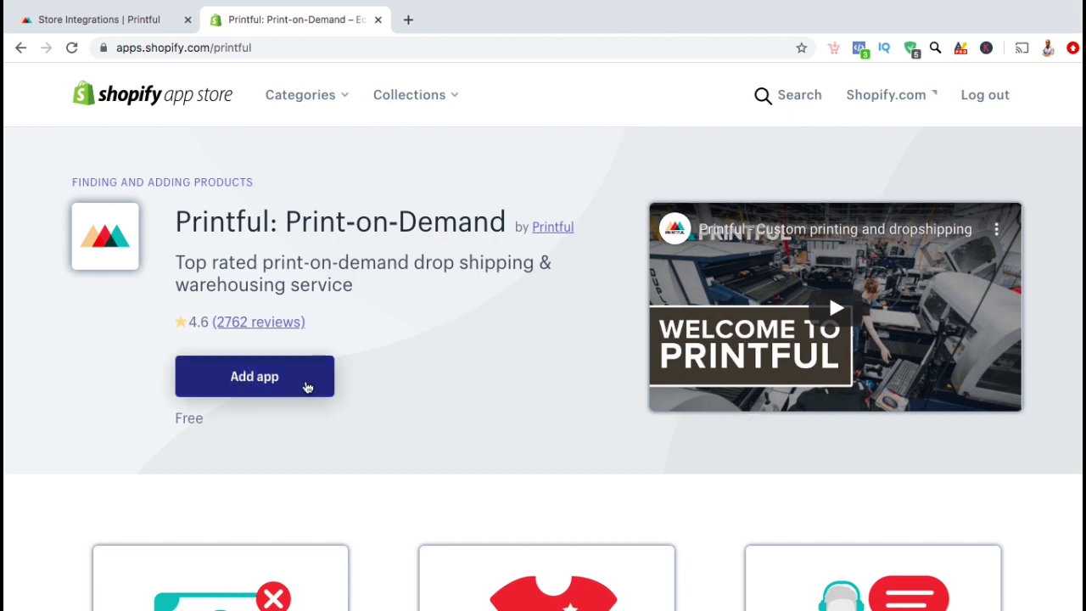
# - Install the Printful: Print-on-Demand app on the MeditateZen store and connect the store to the existing Printful account
pyautogui.click(307, 387)
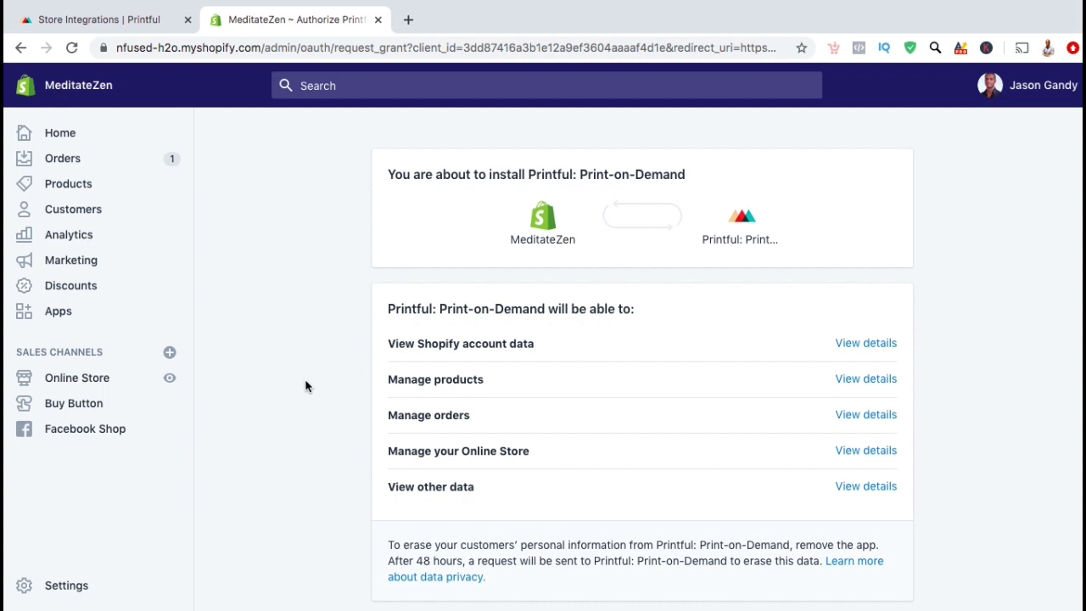
pyautogui.scroll(-2, 305, 386)
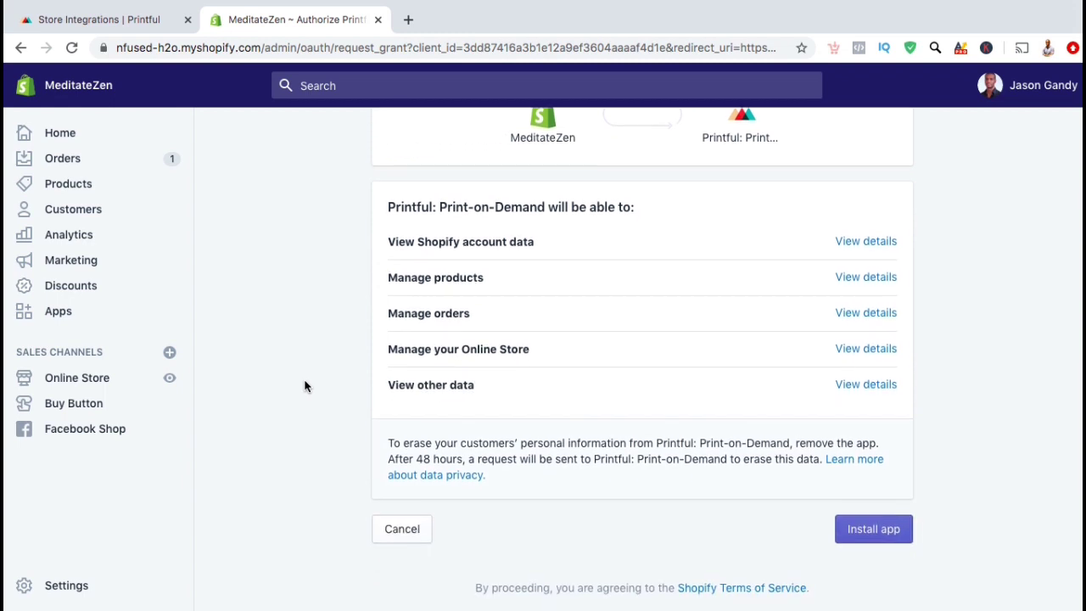
pyautogui.click(848, 537)
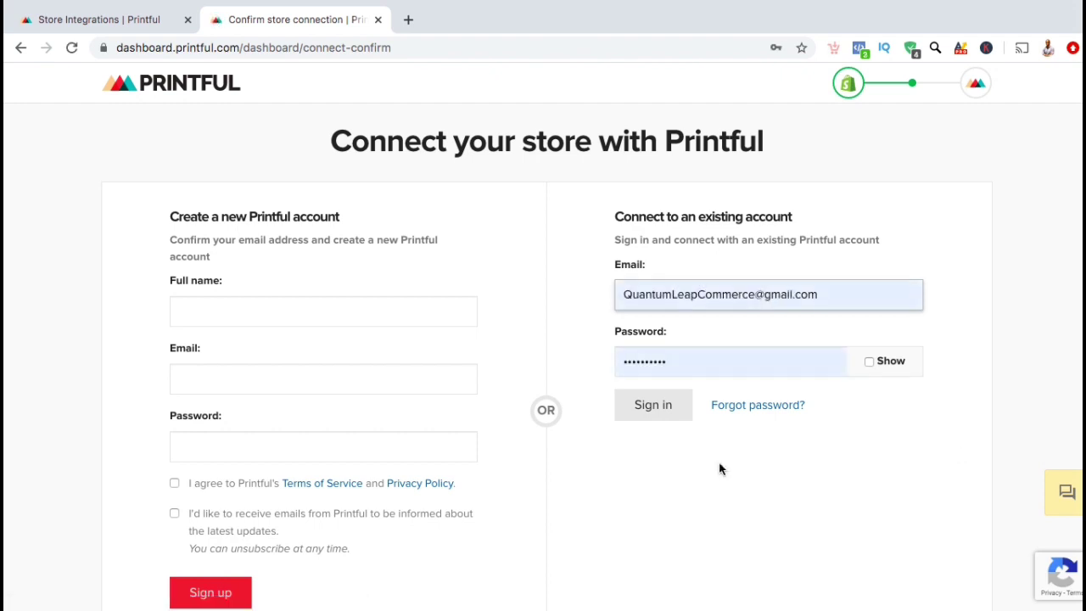
pyautogui.click(653, 405)
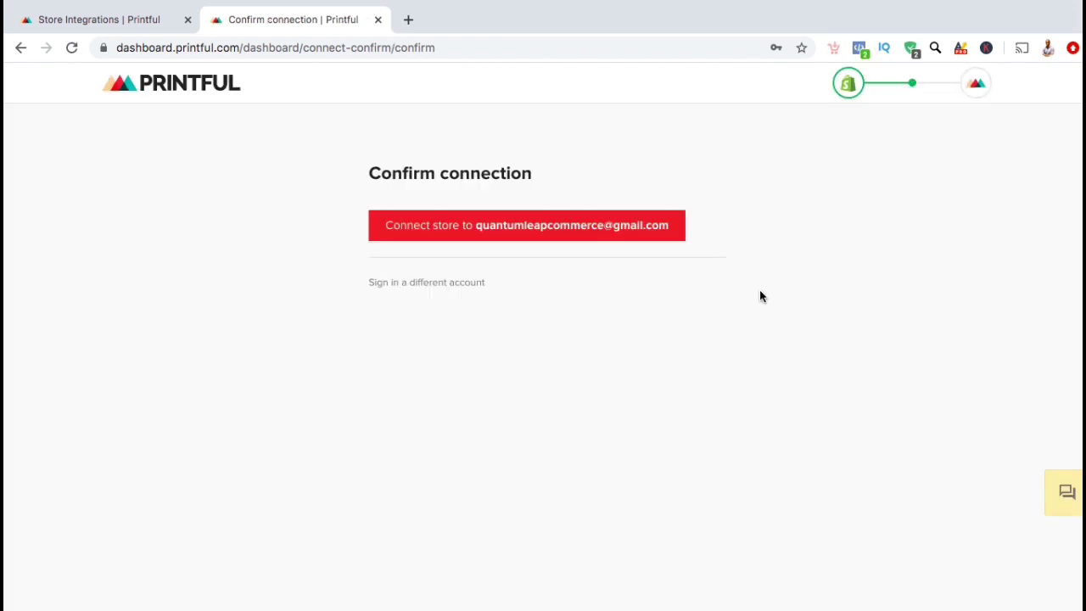
pyautogui.click(669, 237)
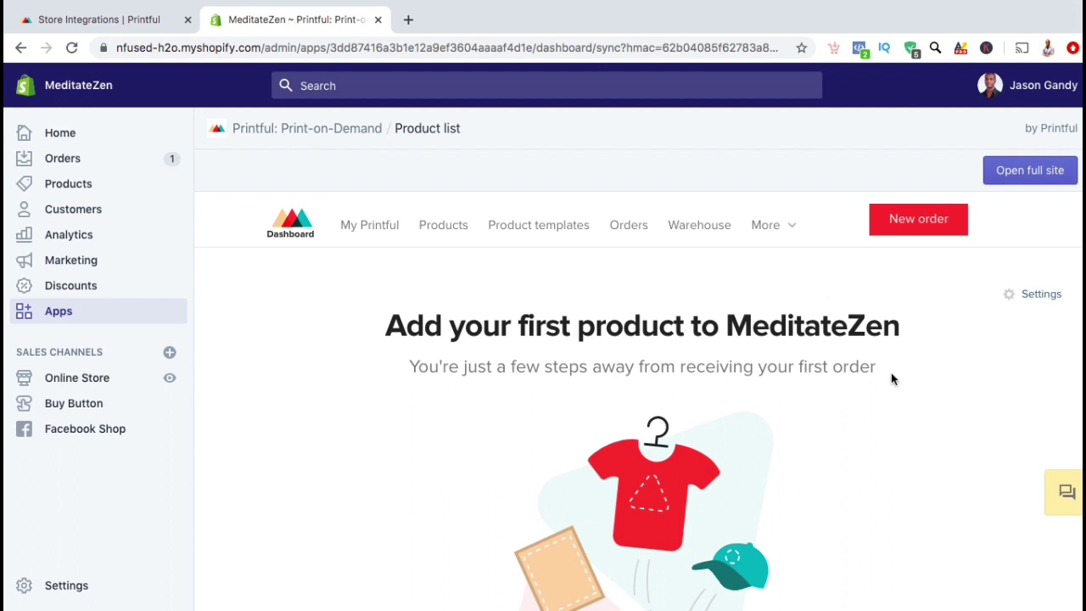
# - Start adding the first Printful product to the MeditateZen store
pyautogui.scroll(-2, 895, 396)
pyautogui.scroll(-1, 895, 396)
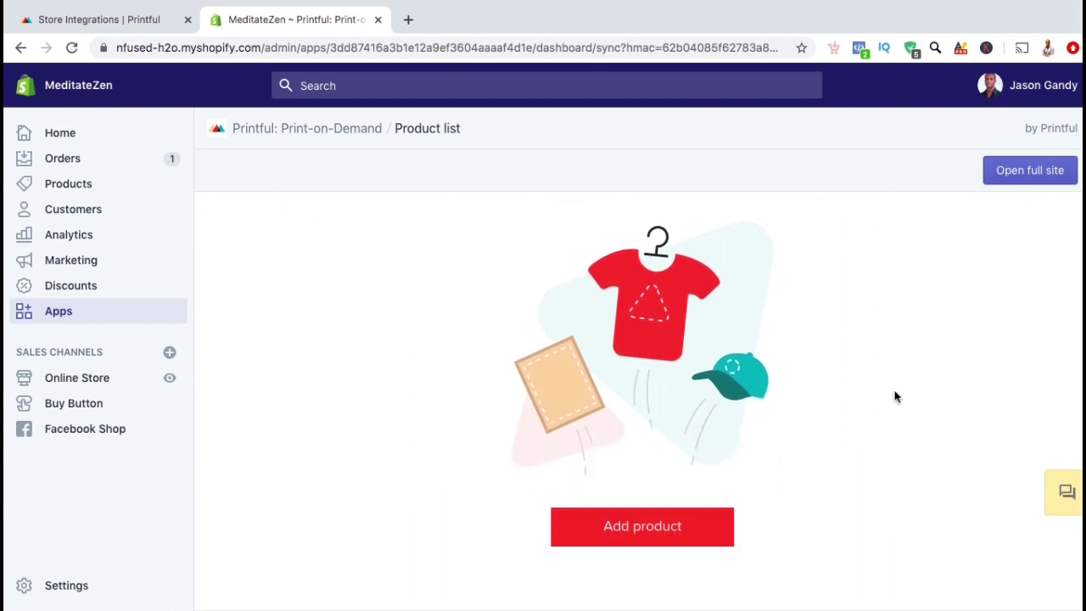
pyautogui.scroll(-2, 895, 396)
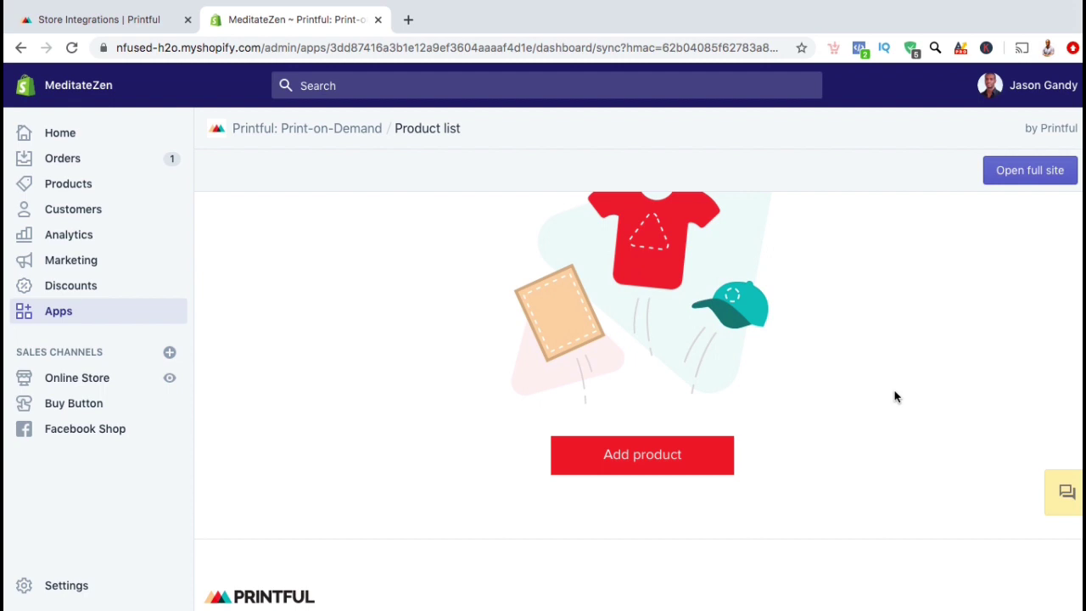
pyautogui.click(695, 457)
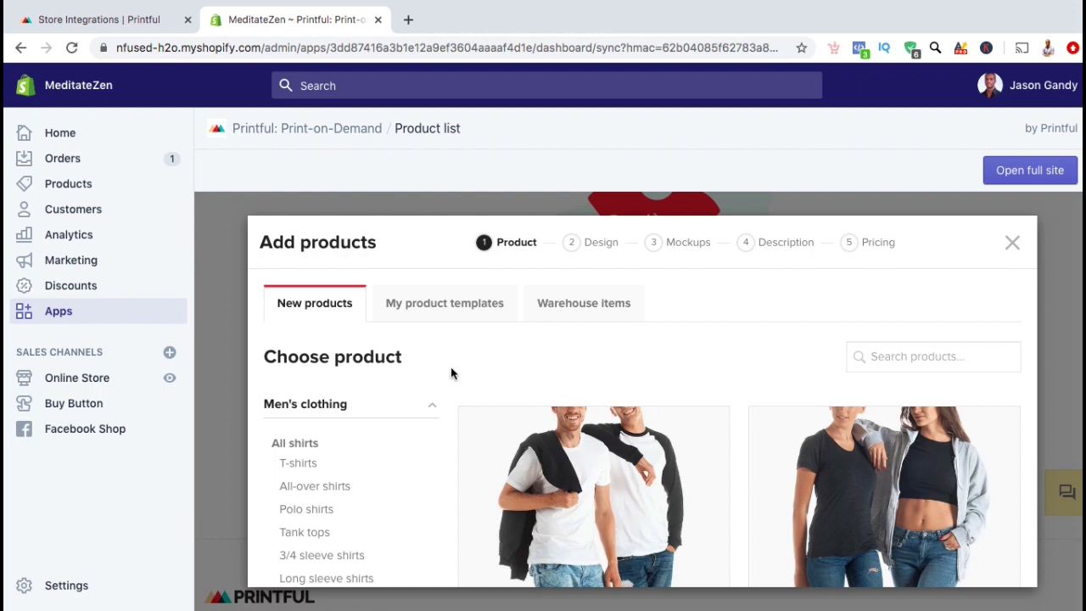
# - Look through the new product categories, from men's clothing to home & living and collections
pyautogui.scroll(-3, 451, 370)
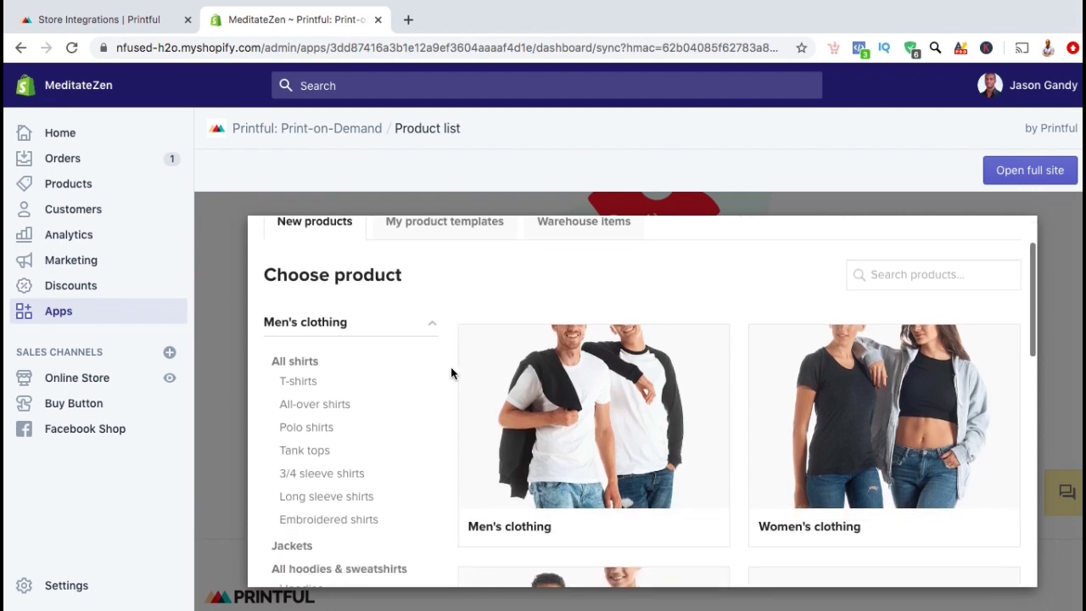
pyautogui.scroll(-5, 451, 372)
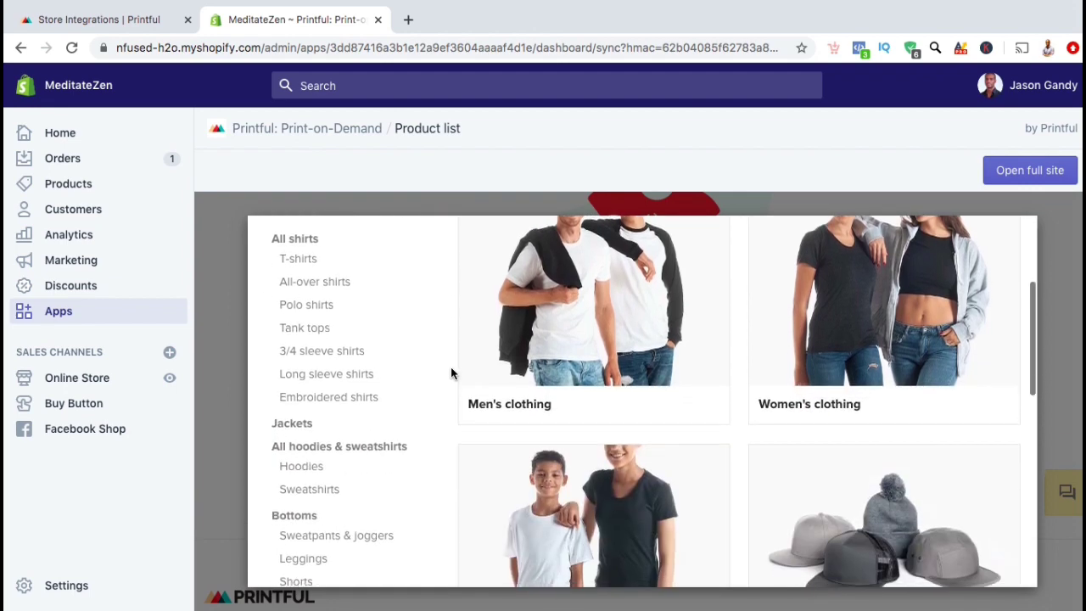
pyautogui.scroll(-5, 450, 371)
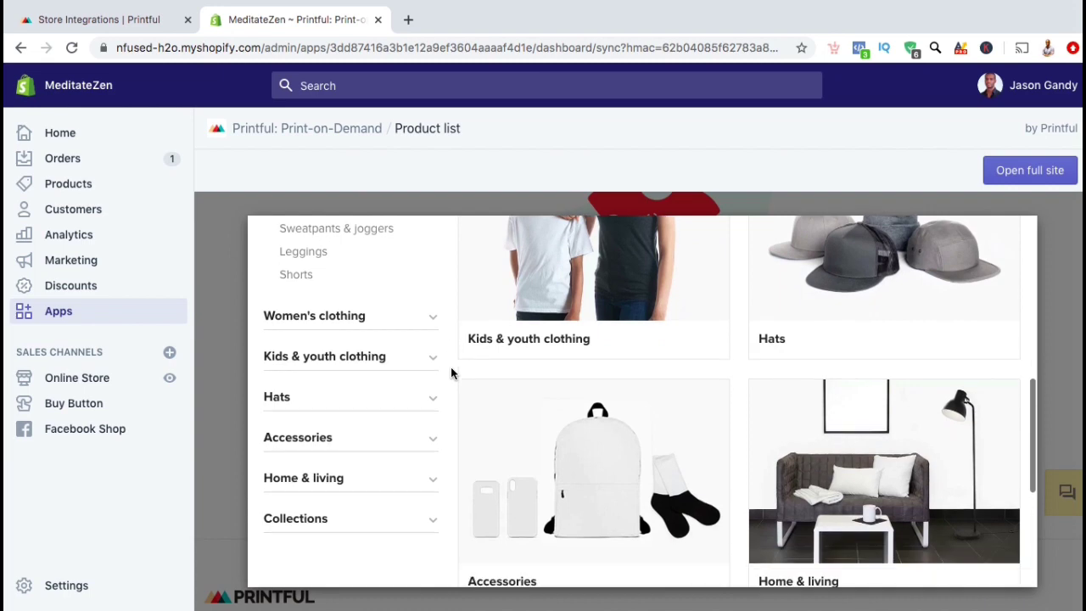
pyautogui.scroll(-6, 450, 370)
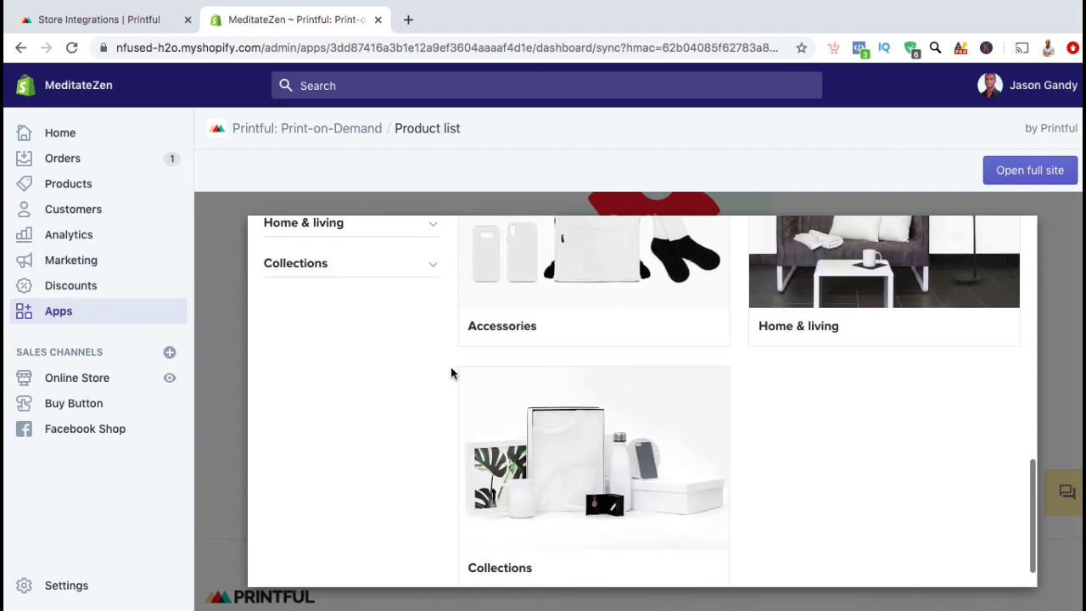
pyautogui.scroll(7, 451, 372)
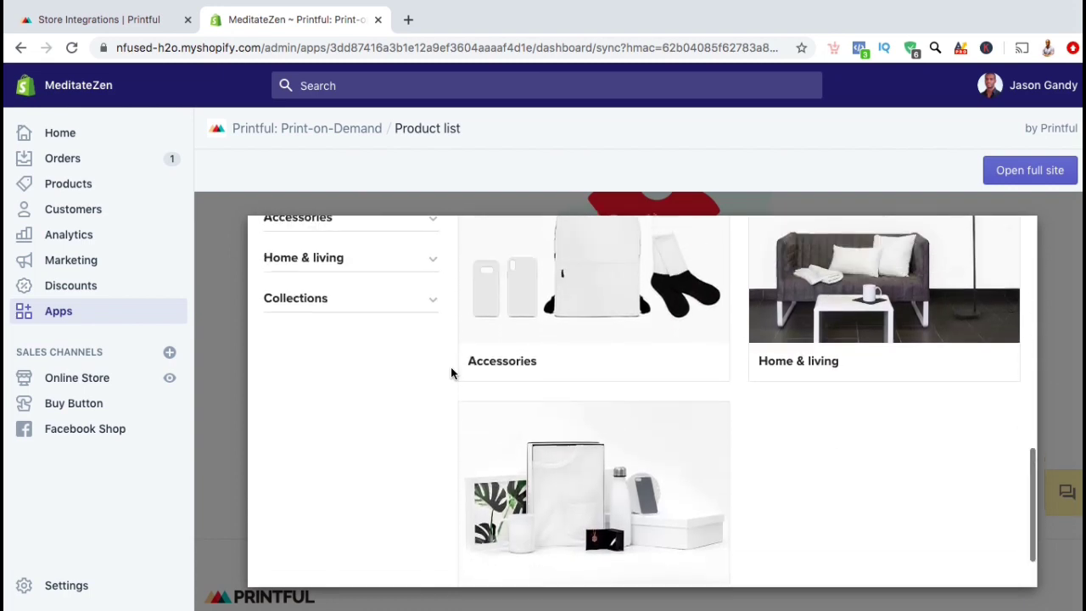
pyautogui.scroll(6, 451, 370)
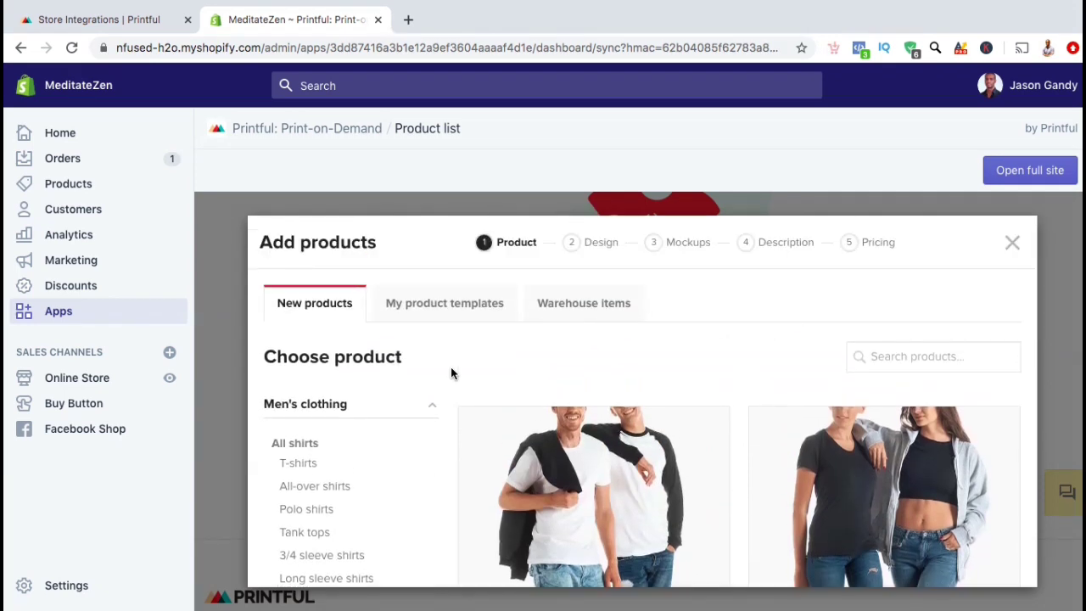
# - Choose the saved template "Martial Art Lifestyle | Short-Sleeve Unisex T-Shirt" and continue to its design details
pyautogui.click(456, 314)
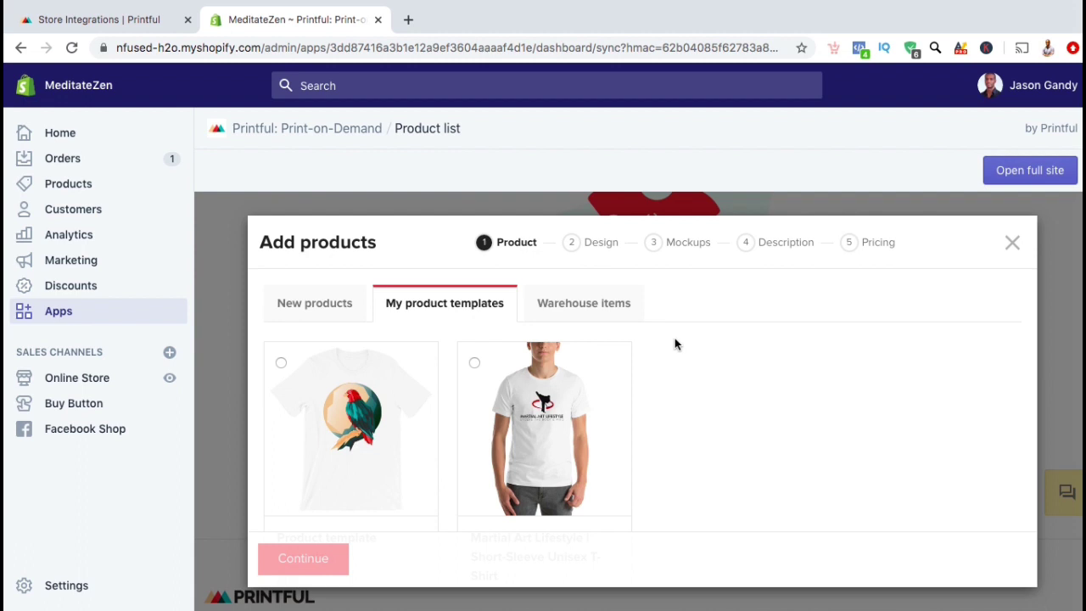
pyautogui.scroll(-1, 672, 343)
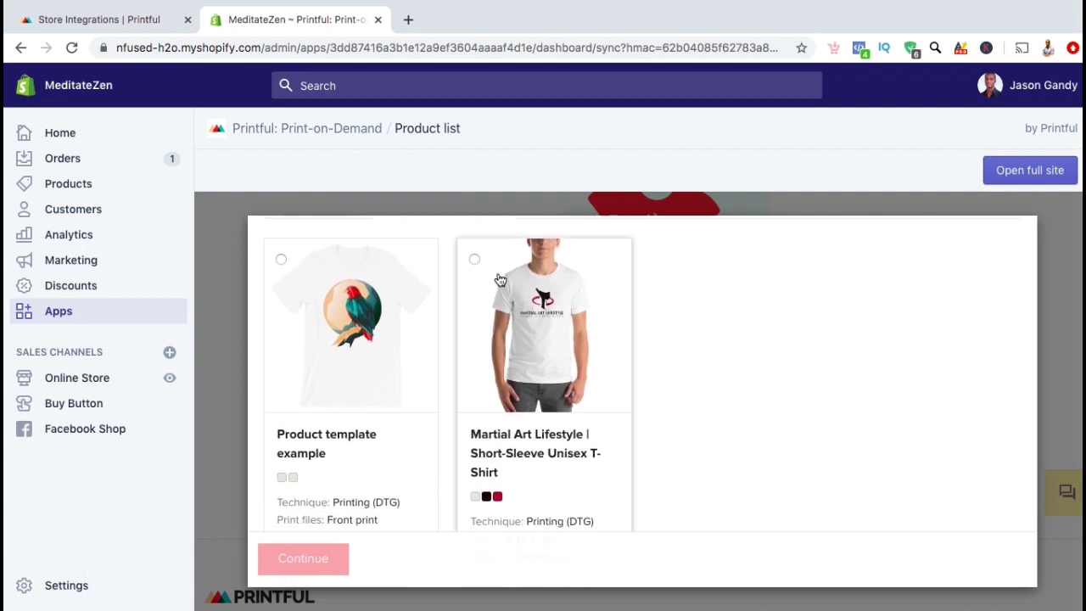
pyautogui.click(474, 260)
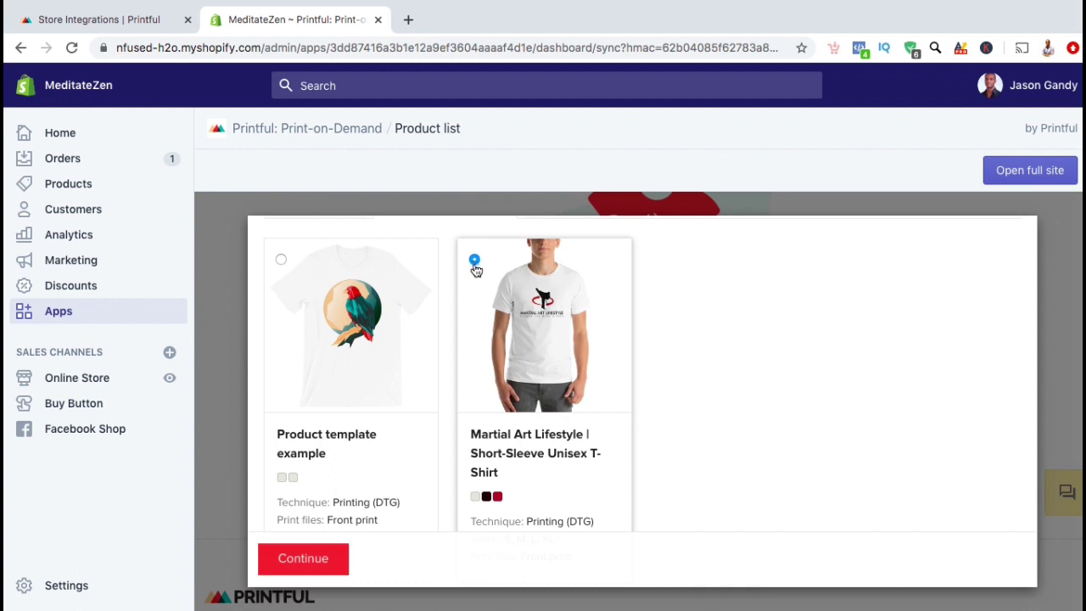
pyautogui.click(327, 557)
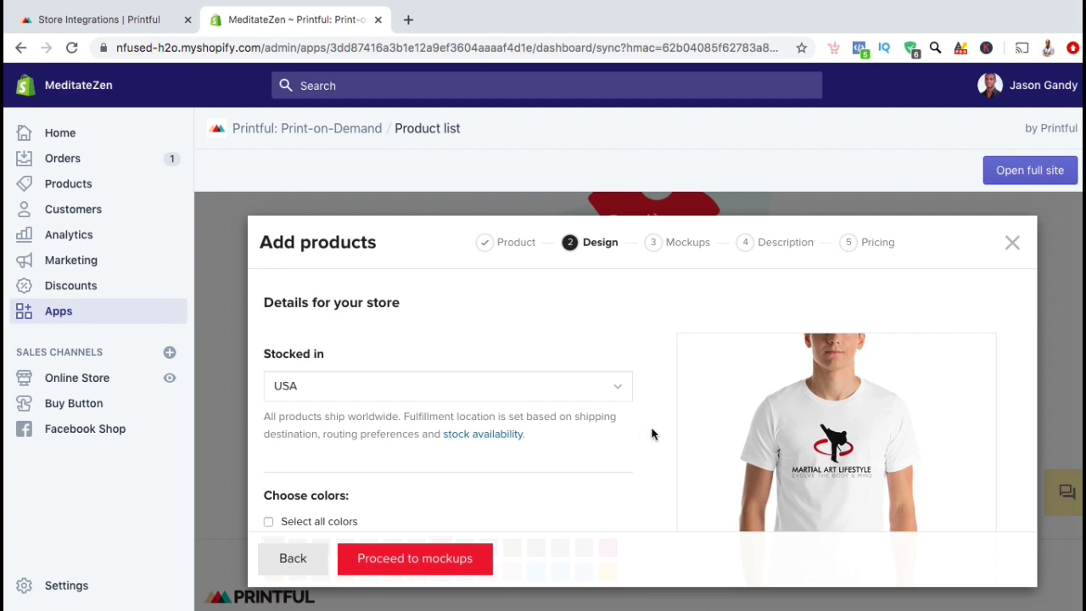
# - Replace black with Heather Mint and light blue in the shirt's color selection, and add size 2XL
pyautogui.scroll(-3, 652, 435)
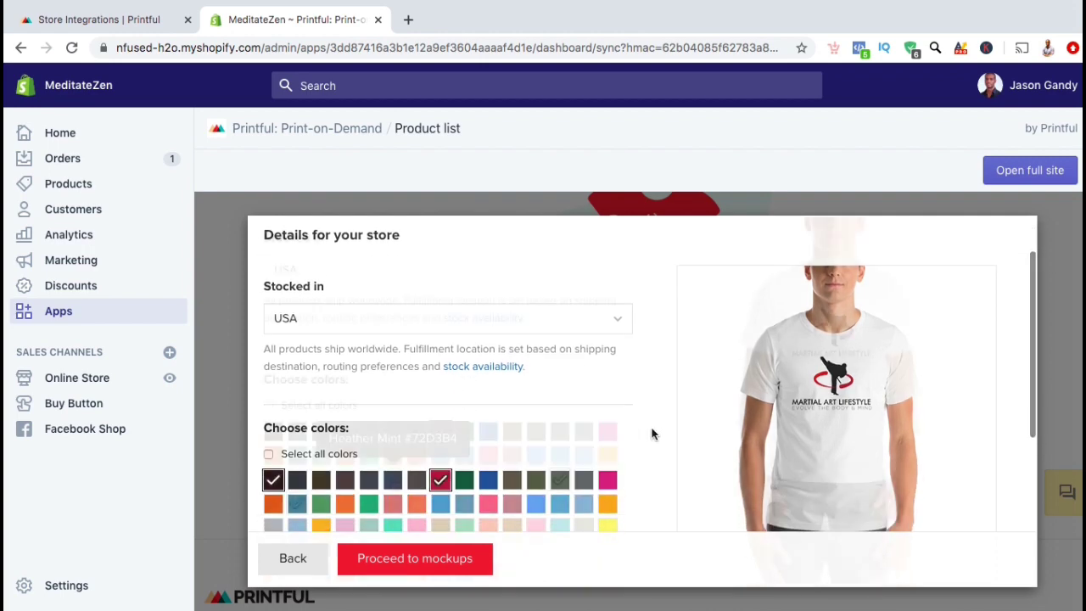
pyautogui.click(394, 482)
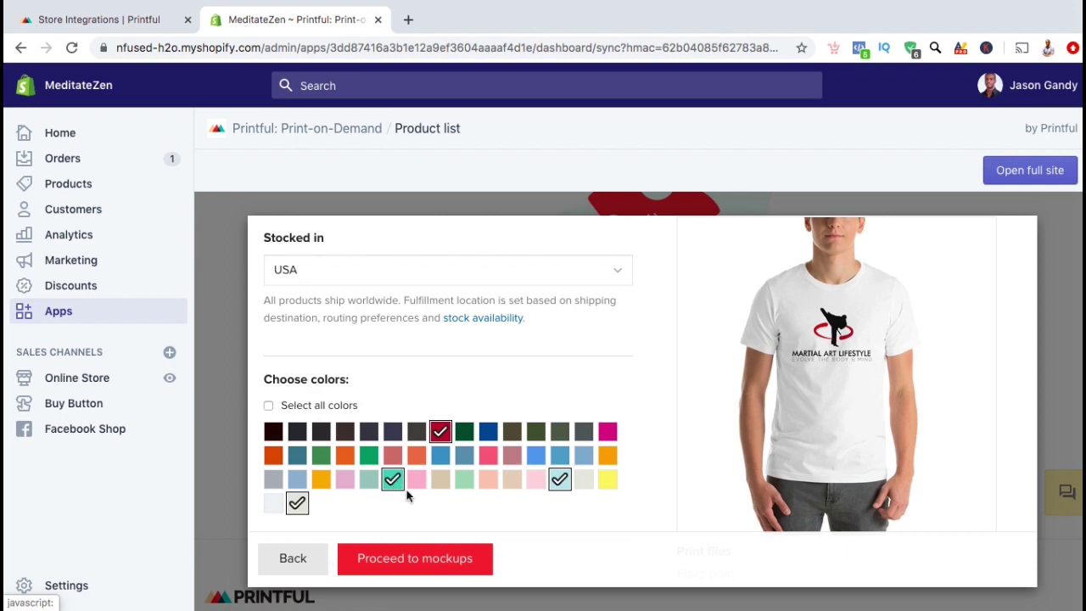
pyautogui.scroll(-5, 416, 509)
pyautogui.click(443, 373)
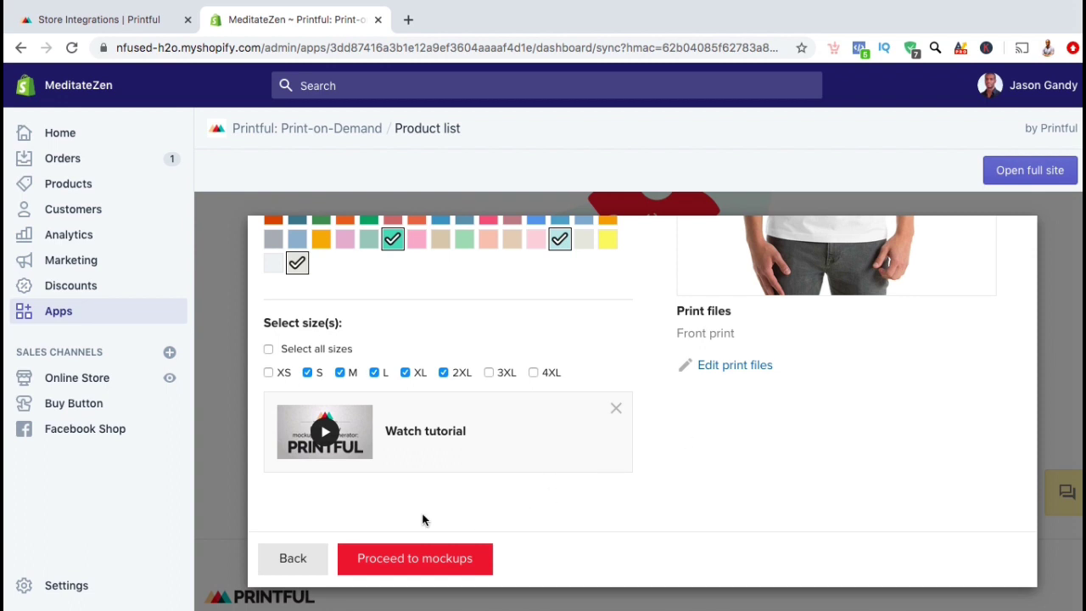
# - Continue to the mockups, choose the Flat Lifestyle mockups style for the shirt, and proceed to its description
pyautogui.click(416, 567)
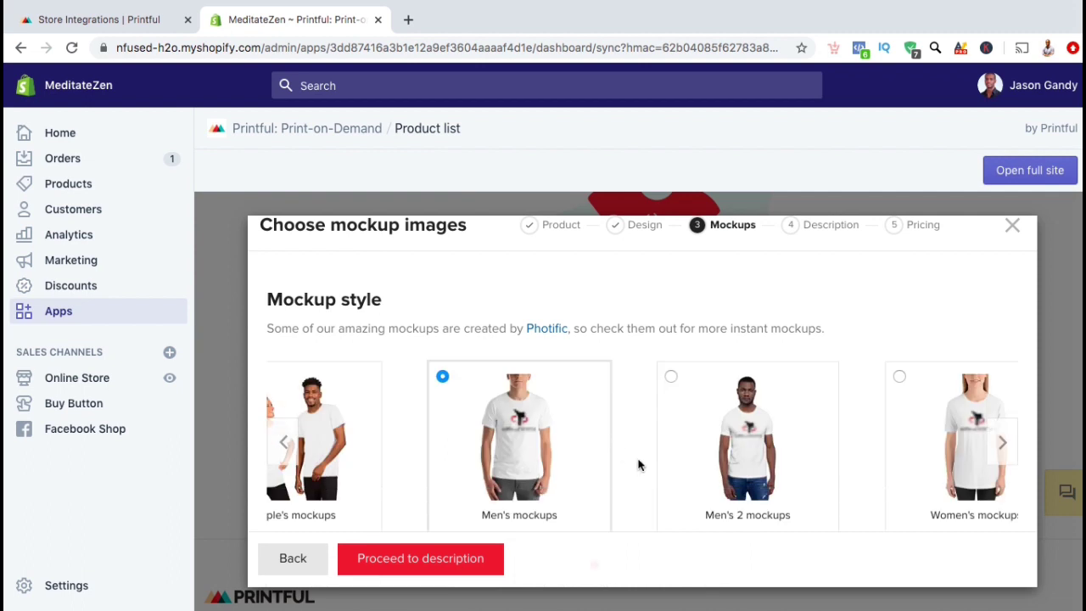
pyautogui.scroll(-2, 639, 464)
pyautogui.click(1002, 368)
pyautogui.click(1003, 368)
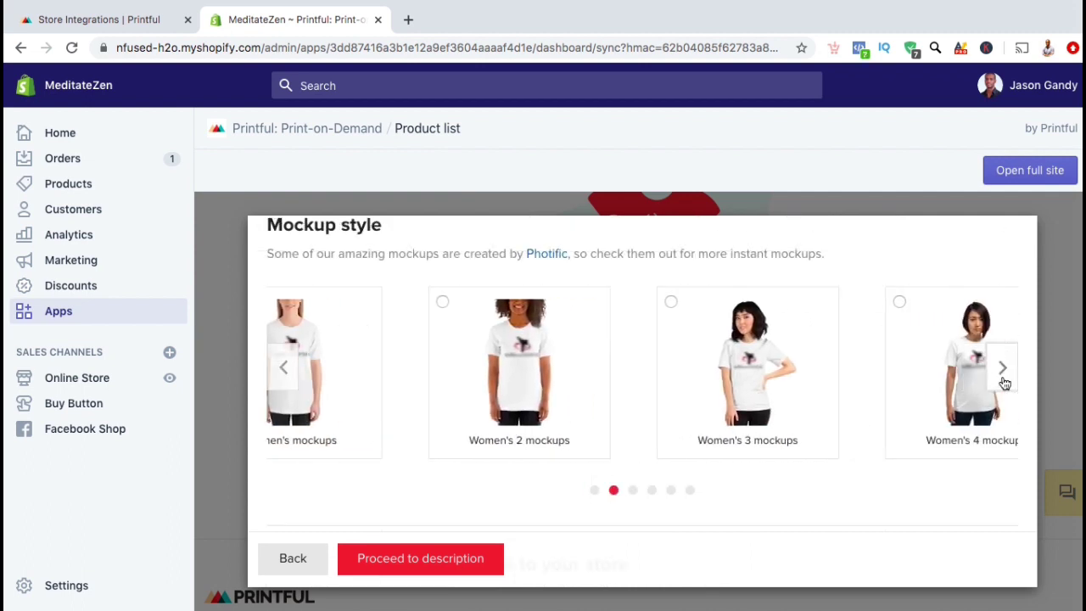
pyautogui.click(1005, 383)
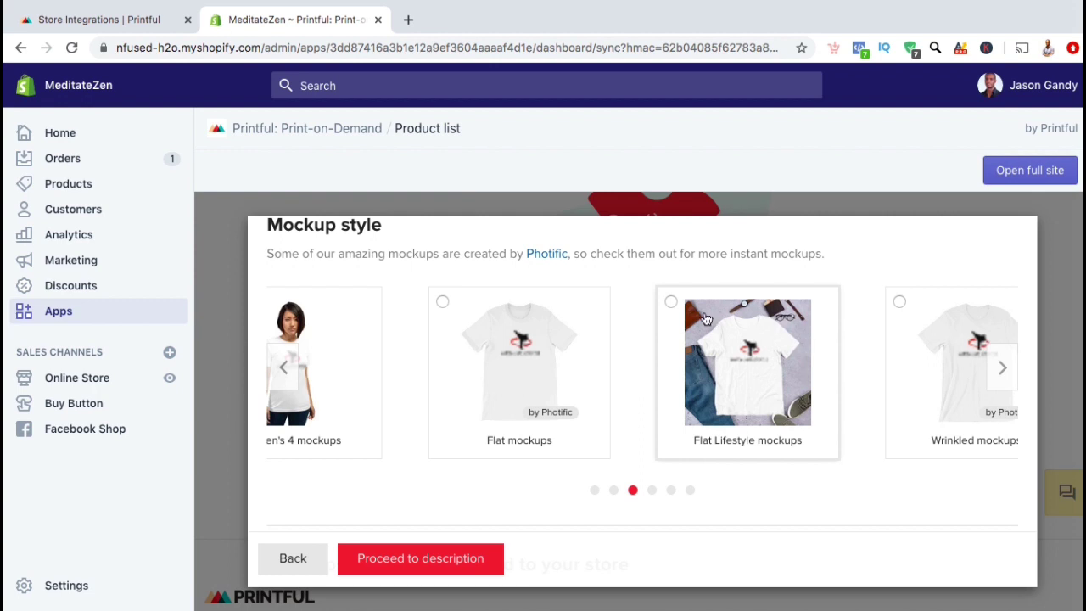
pyautogui.click(671, 304)
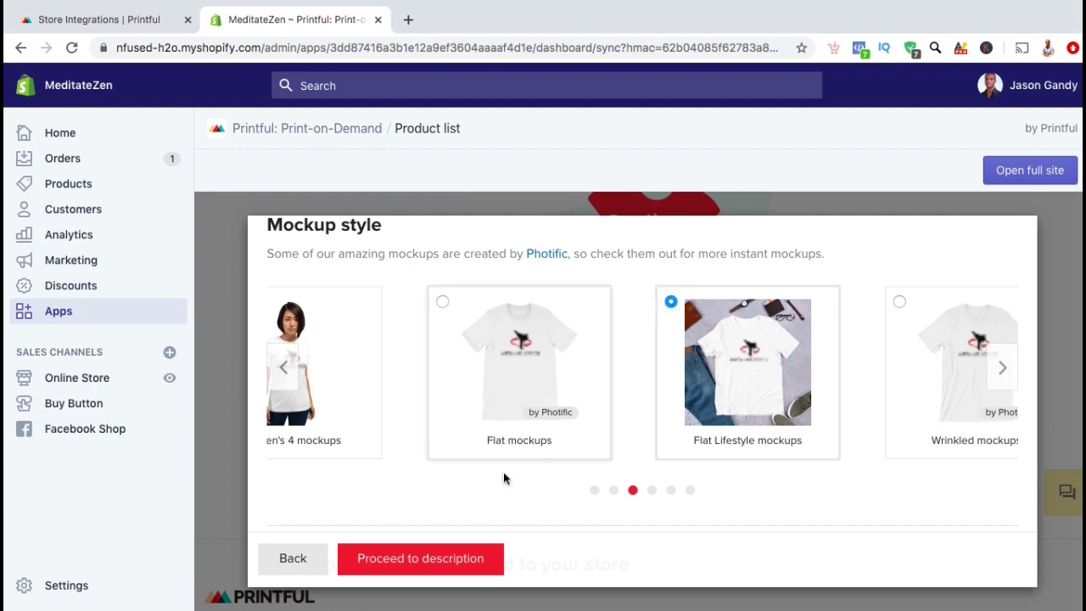
pyautogui.click(458, 556)
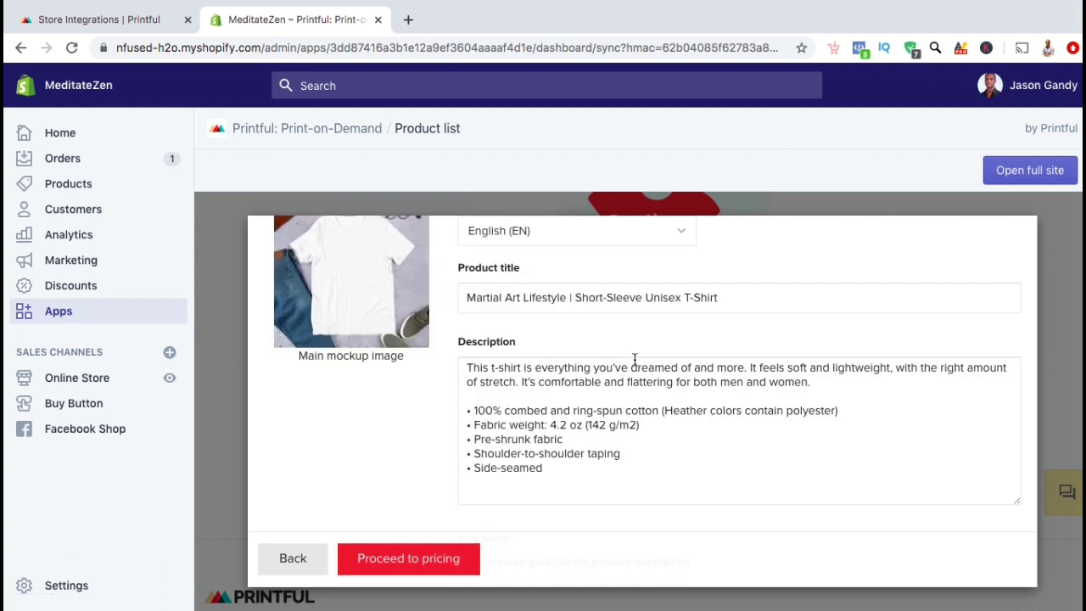
# - Start the description with "Do you live the martial arts lifestyle? Get the Martial Art Lifestyle T-Shirt!" and, as a separate paragraph, "Available in 4 different colors!"
pyautogui.scroll(2, 636, 356)
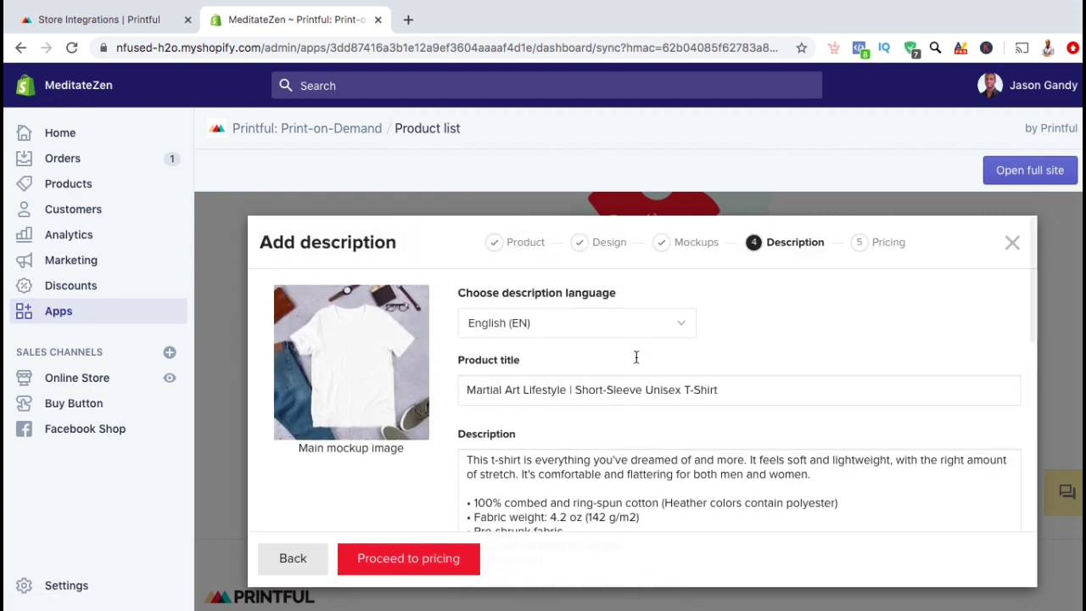
pyautogui.scroll(-1, 636, 357)
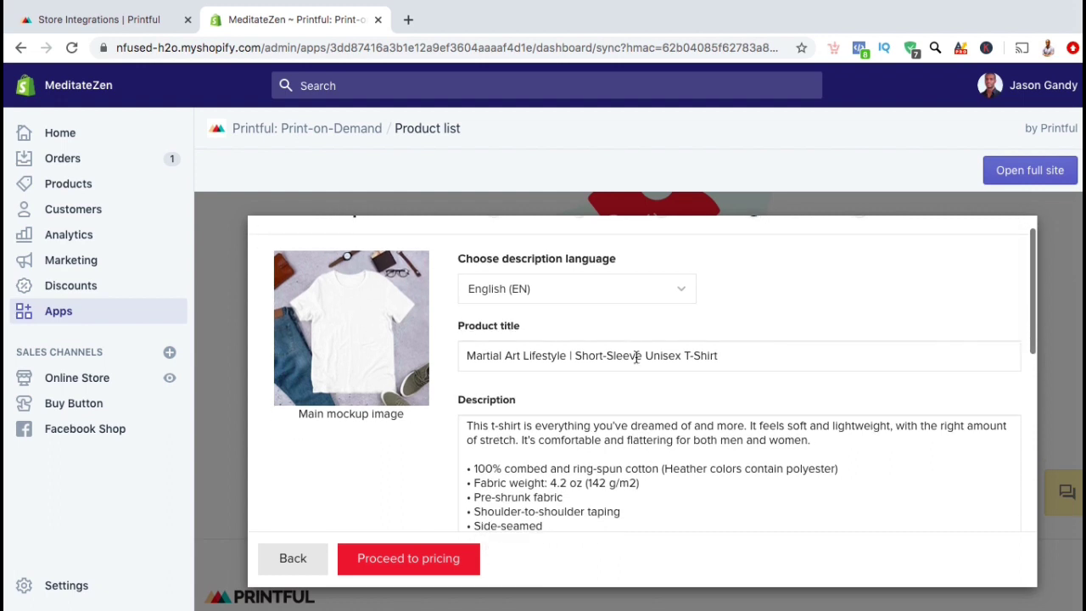
pyautogui.click(465, 430)
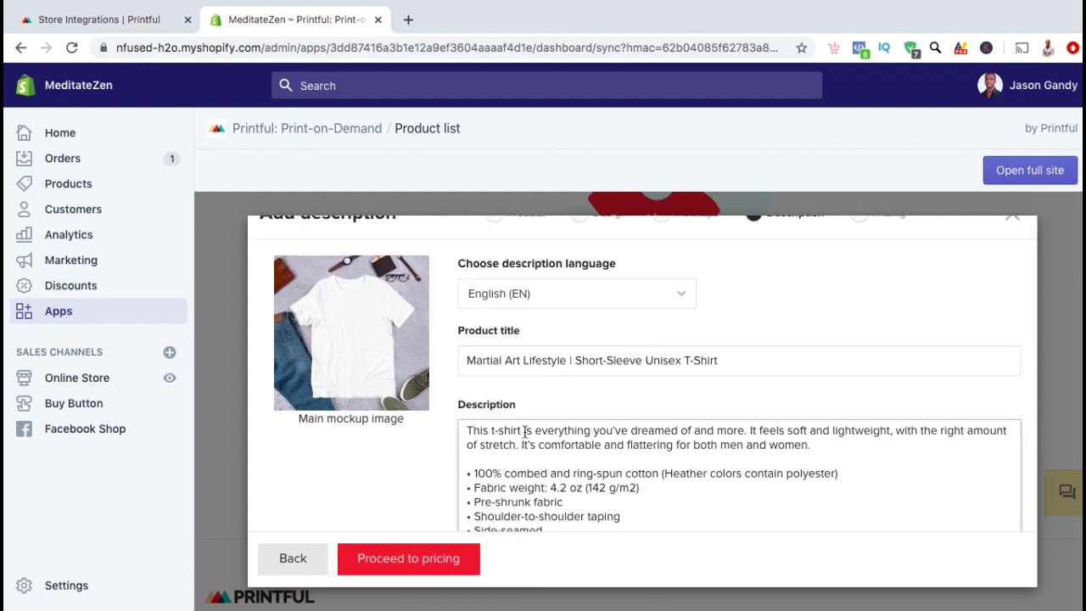
pyautogui.press('Return')
pyautogui.press('Return')
pyautogui.press('Up')
pyautogui.press('Up')
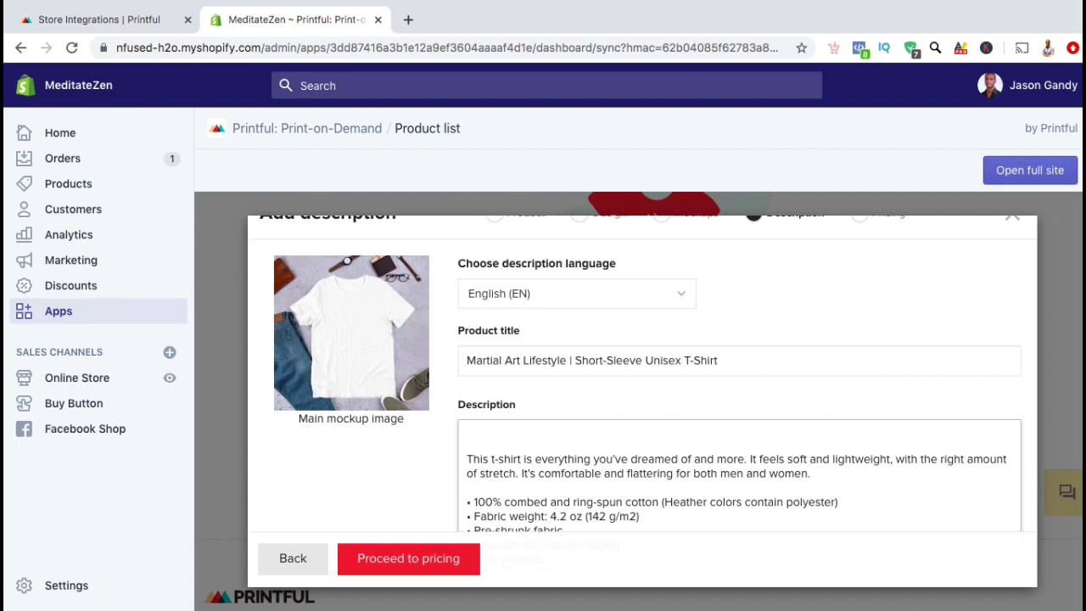
pyautogui.write('Get the Martial Art Lifestyle T-Shirt!')
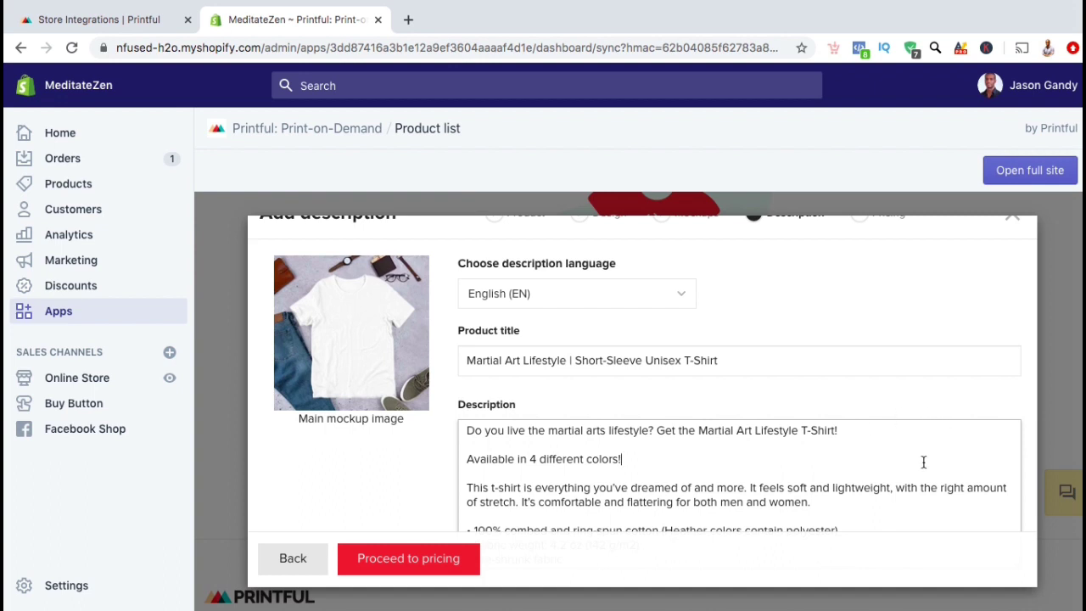
# - Add the product tags martial arts, karate, kung fu and mma below the size guide preview
pyautogui.scroll(-4, 927, 386)
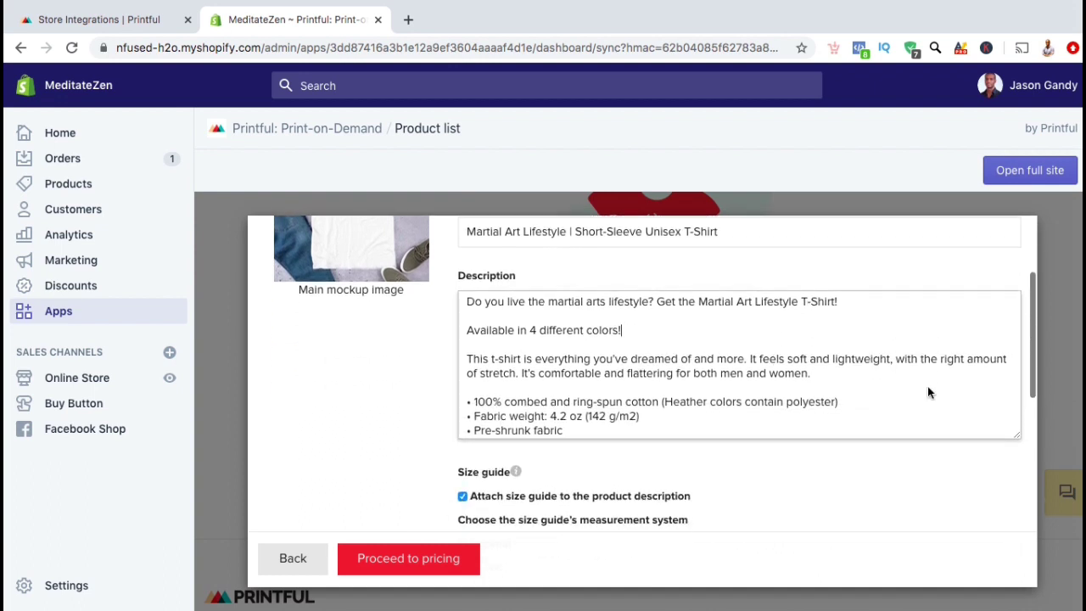
pyautogui.scroll(-2, 927, 387)
pyautogui.scroll(-2, 921, 448)
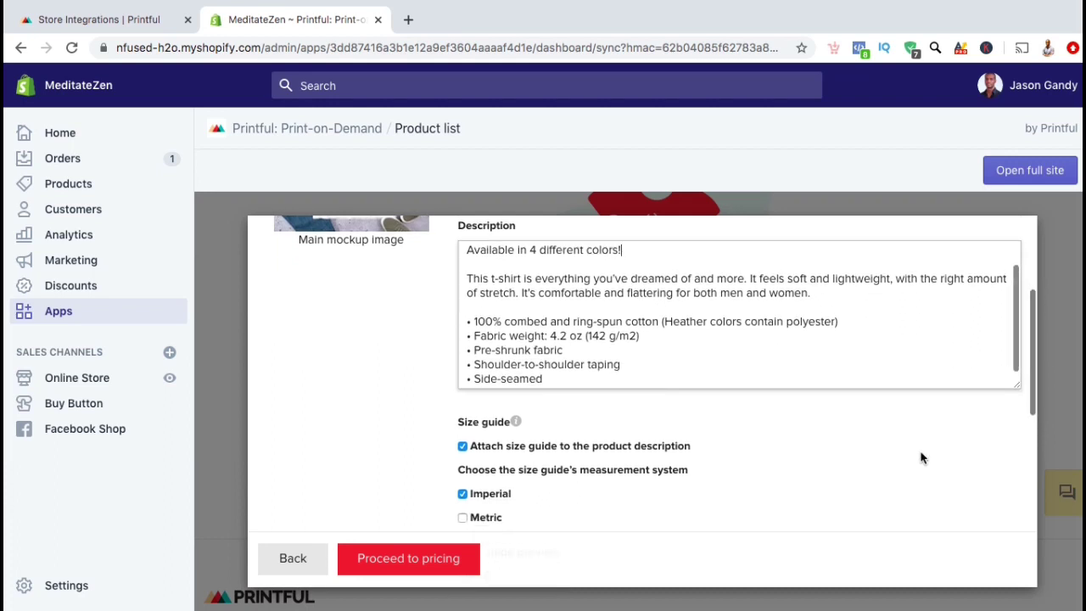
pyautogui.scroll(-2, 921, 458)
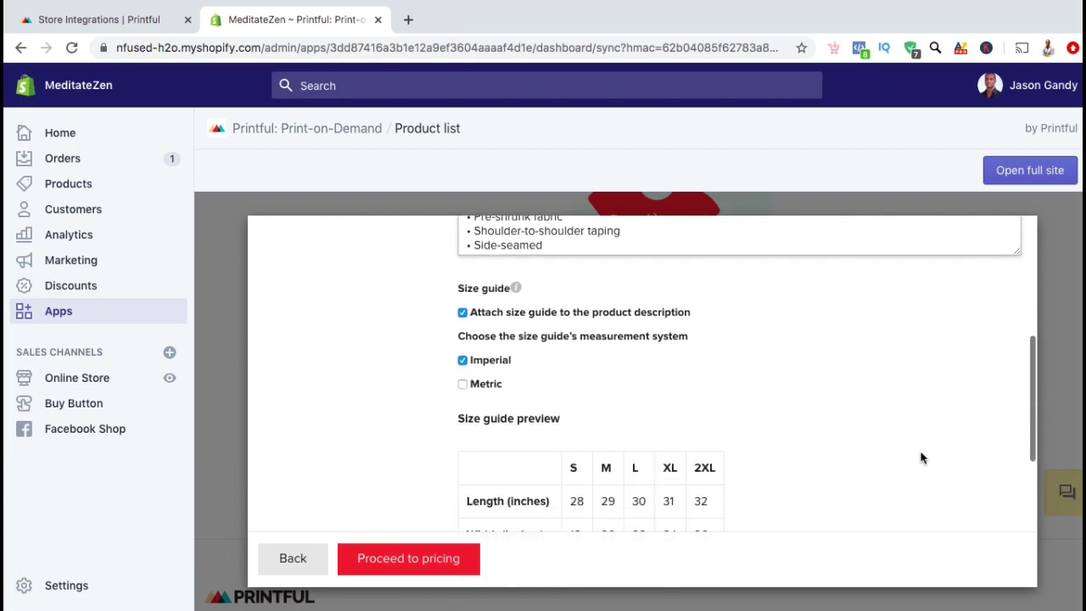
pyautogui.scroll(-1, 921, 458)
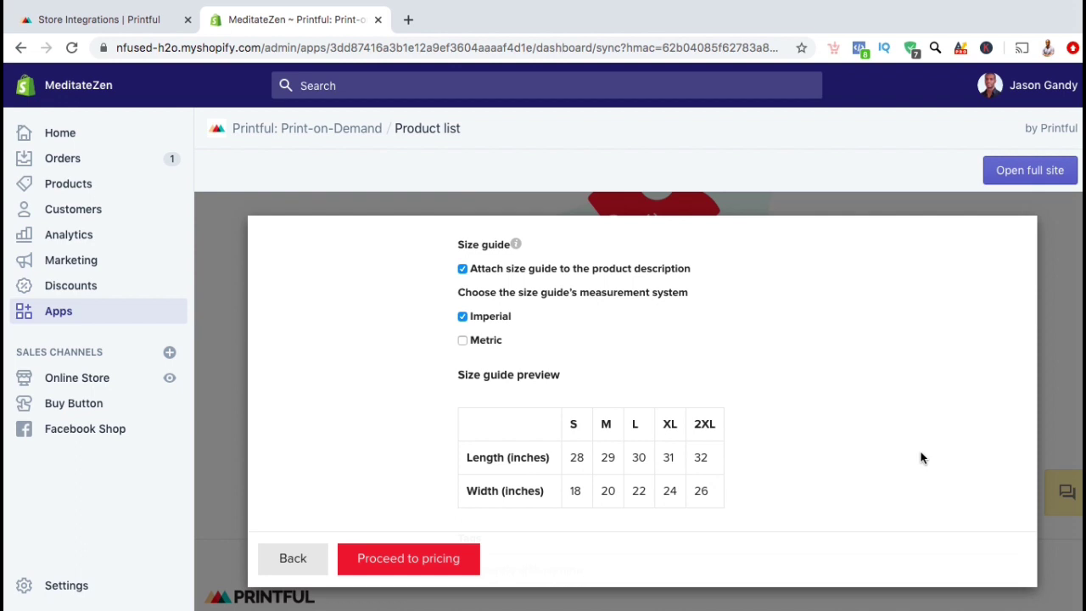
pyautogui.scroll(-3, 878, 429)
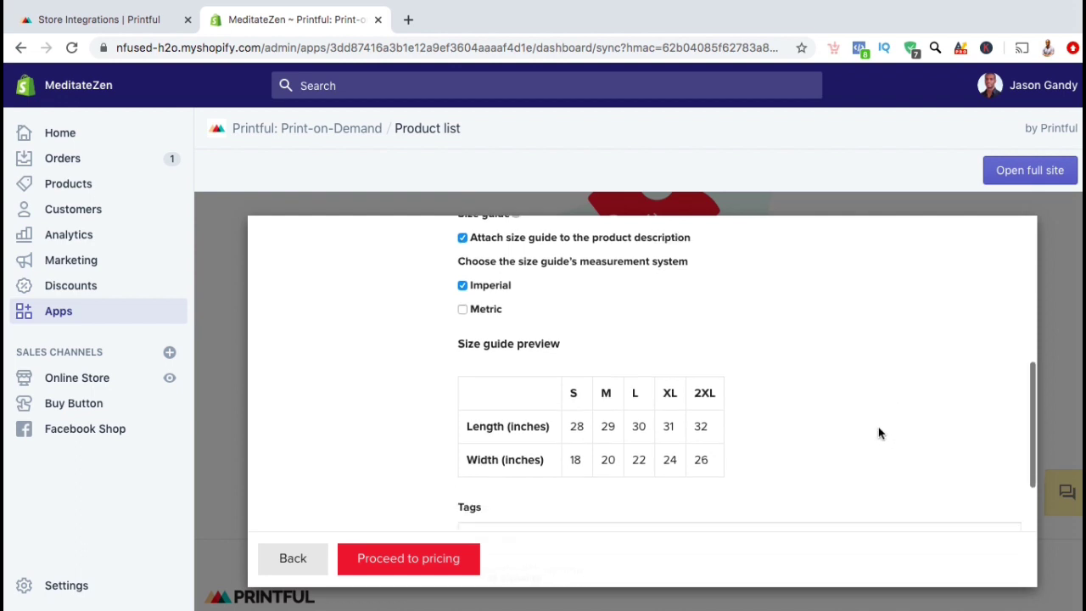
pyautogui.scroll(-1, 878, 428)
pyautogui.click(877, 414)
pyautogui.write('ma')
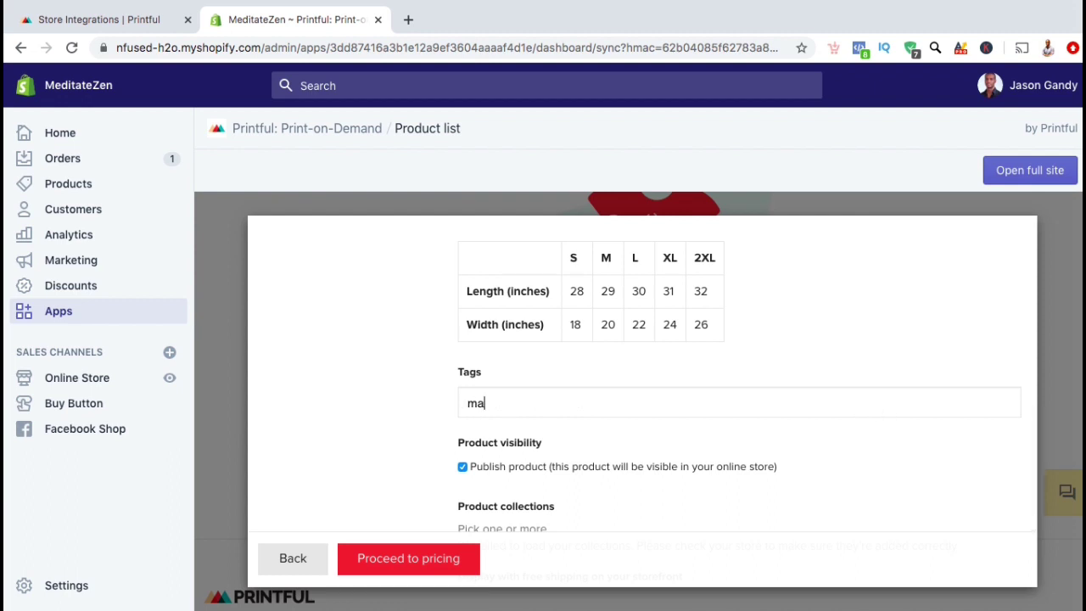
pyautogui.write('rtial arts')
pyautogui.press('Return')
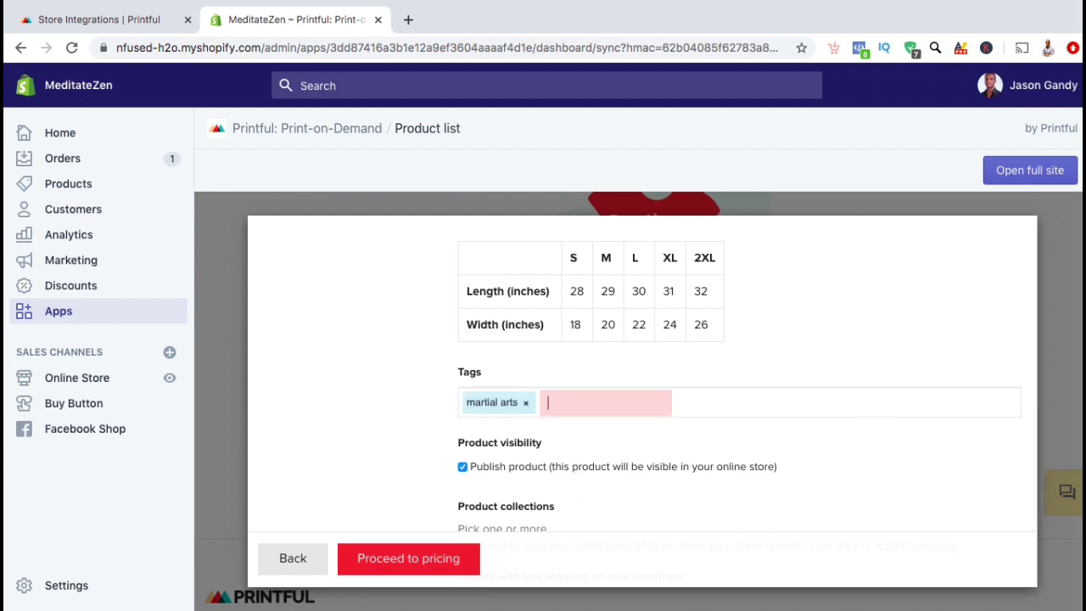
pyautogui.write('karate')
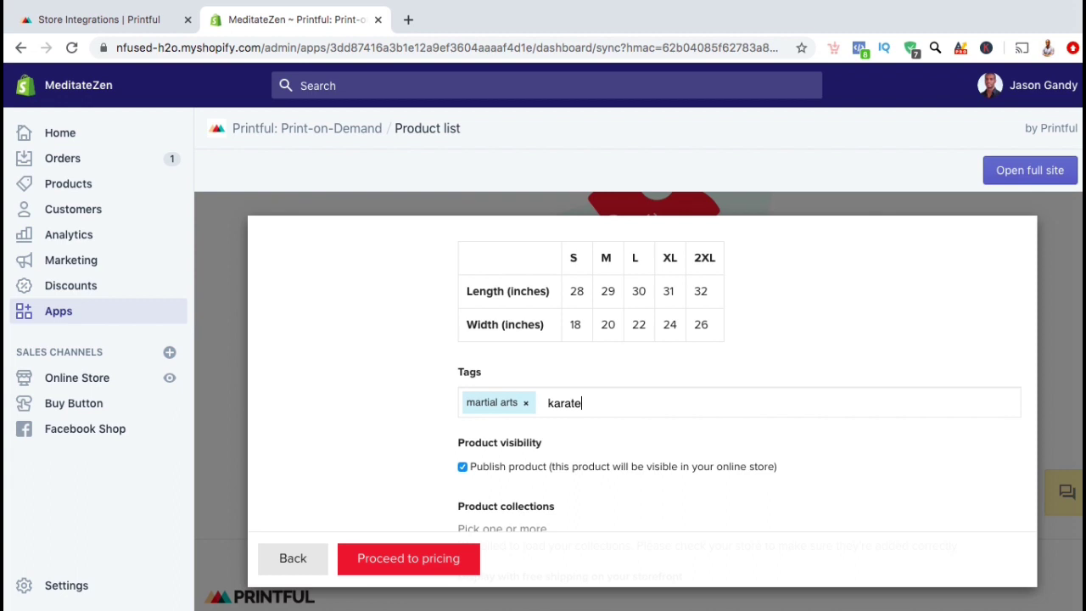
pyautogui.press('Return')
pyautogui.write('kung fu')
pyautogui.press('Return')
pyautogui.write('mma')
pyautogui.press('Return')
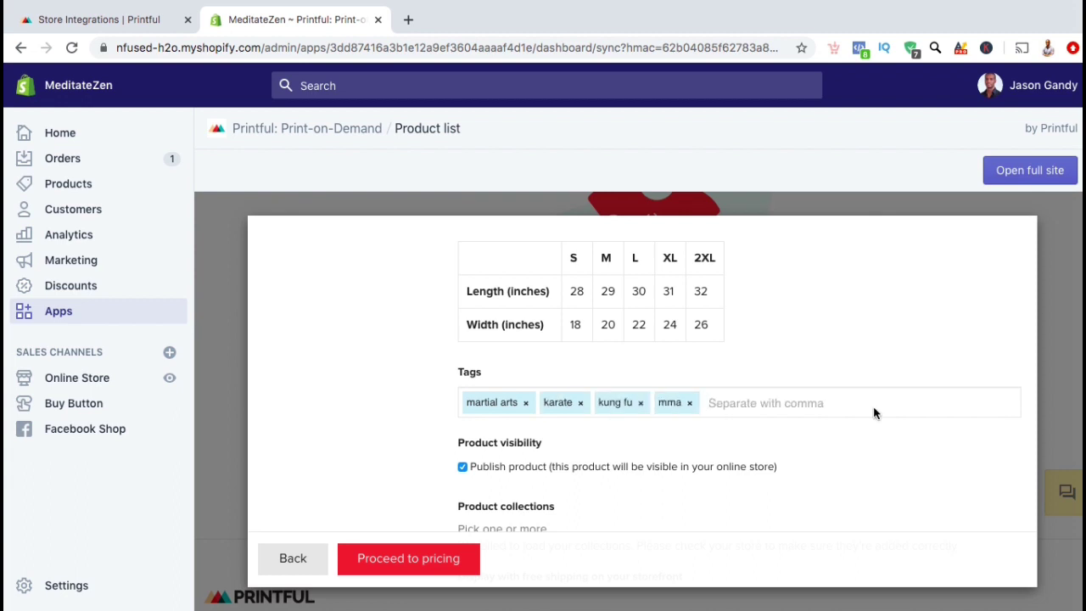
# - Review the product's visibility, collection and free shipping options, and continue to pricing
pyautogui.scroll(-3, 861, 470)
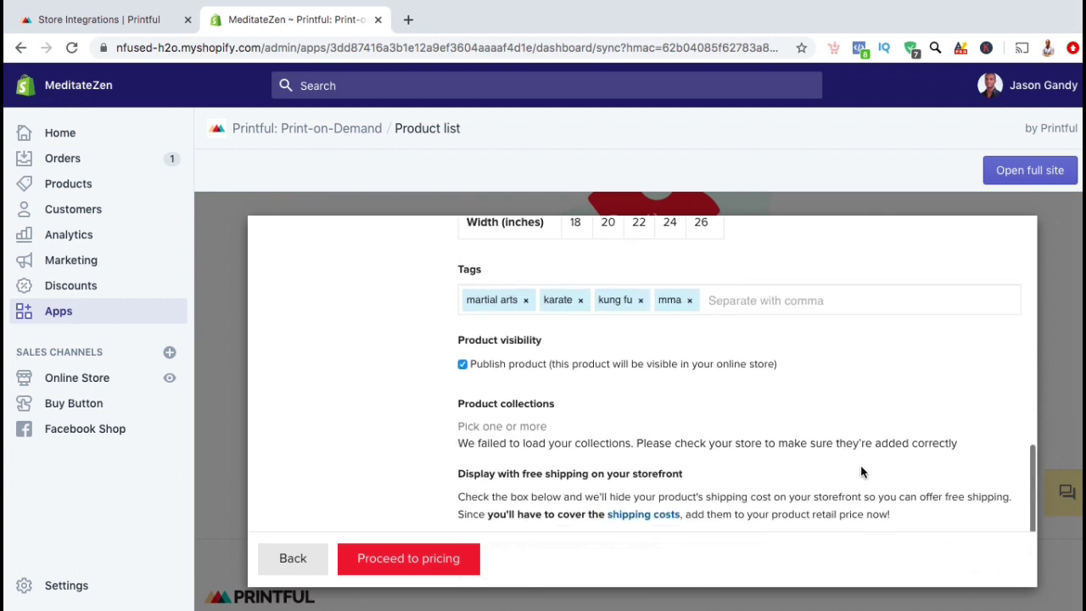
pyautogui.scroll(-1, 861, 473)
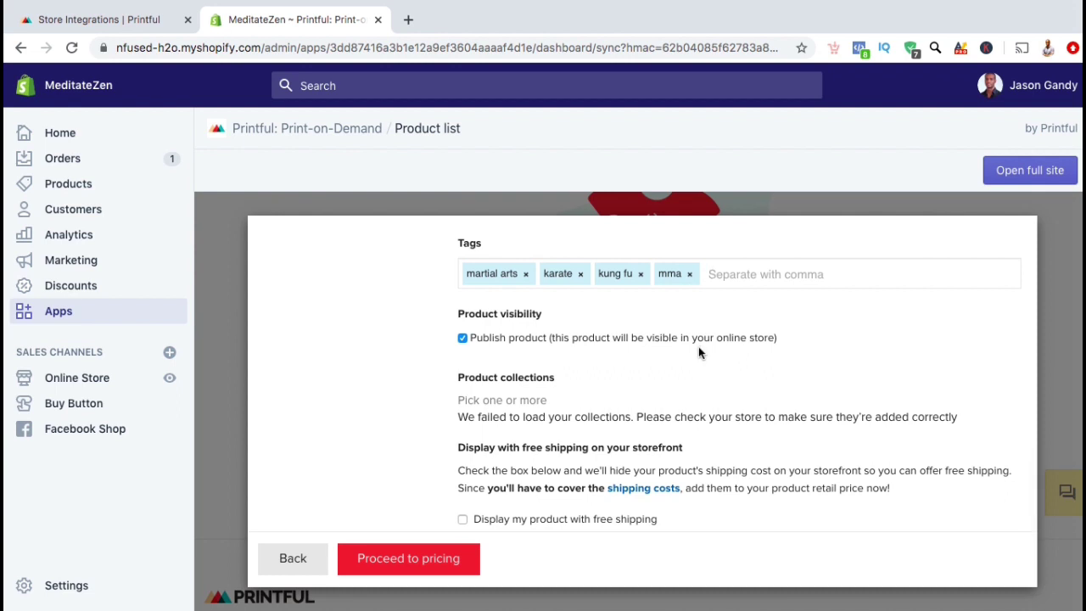
pyautogui.scroll(-1, 743, 396)
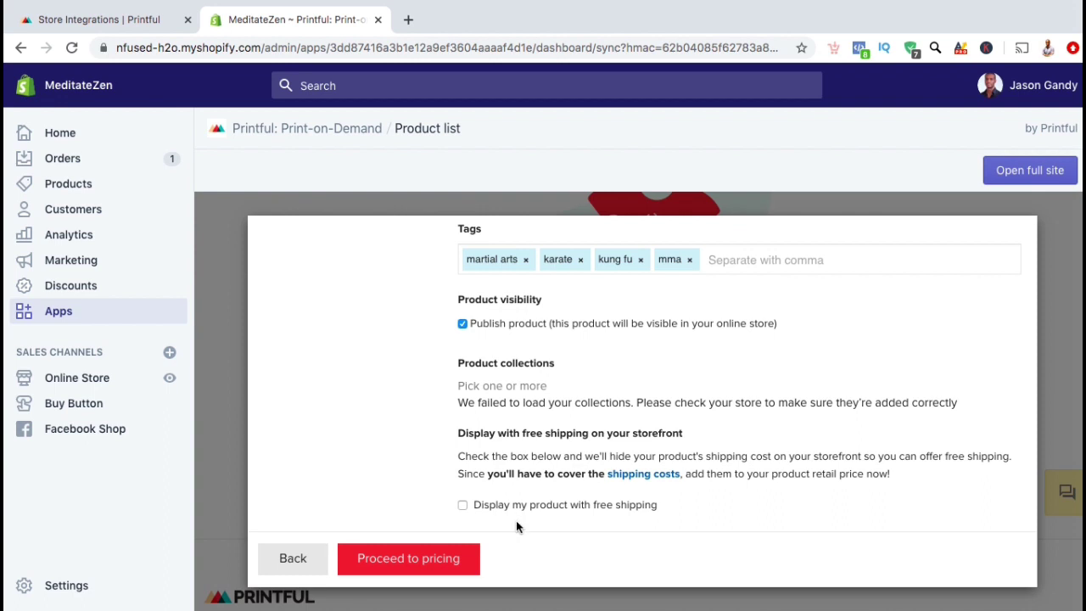
pyautogui.click(459, 559)
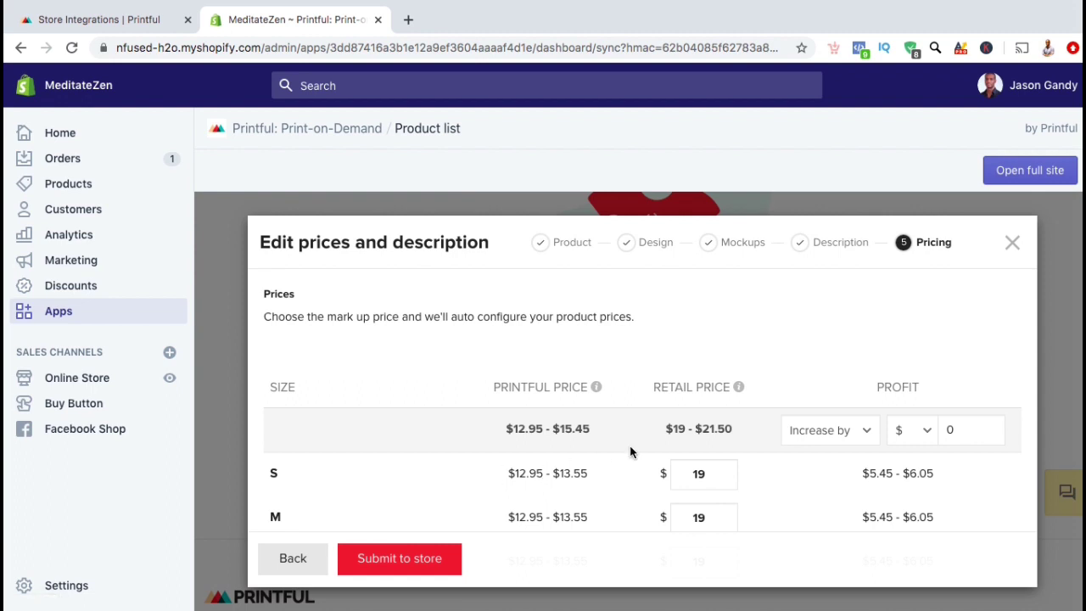
# - Set the retail price to $21 for L and XL and $24 for 2XL, and submit the product to the store
pyautogui.scroll(-2, 781, 361)
pyautogui.scroll(-2, 783, 361)
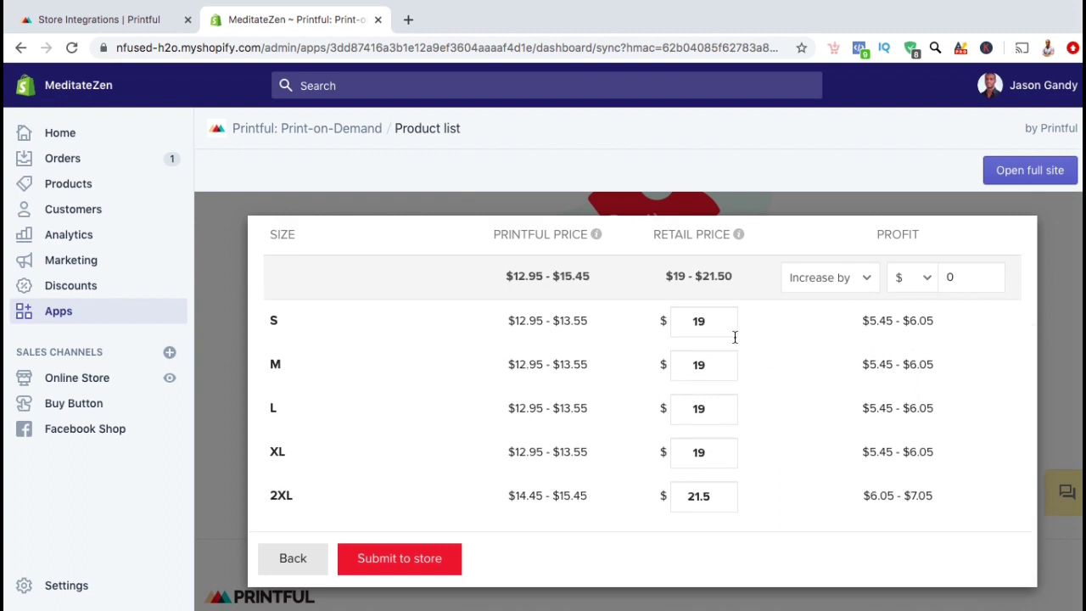
pyautogui.click(703, 365)
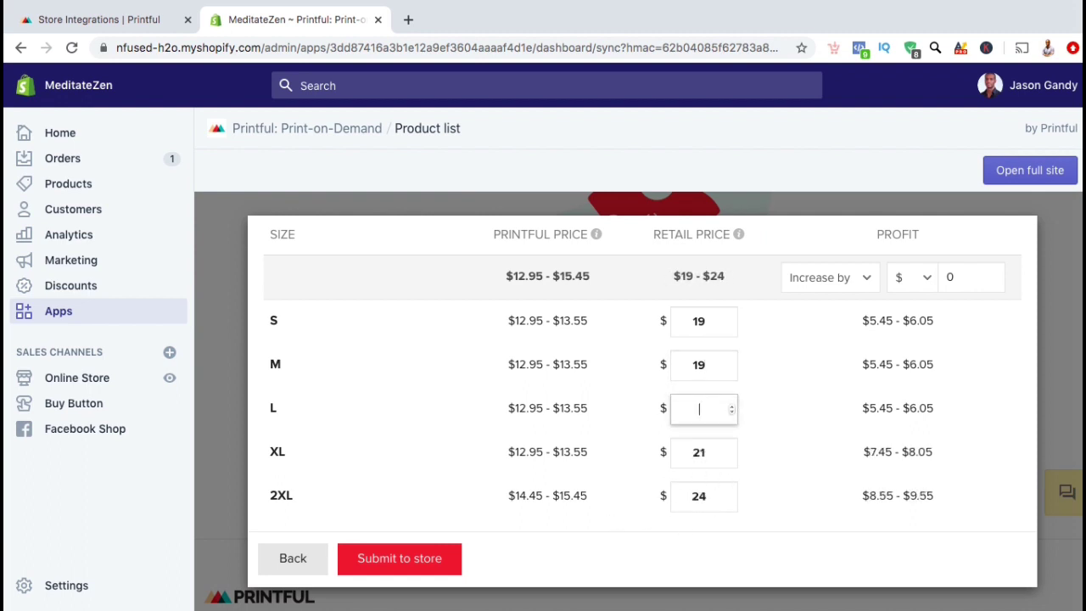
pyautogui.write('21')
pyautogui.click(443, 558)
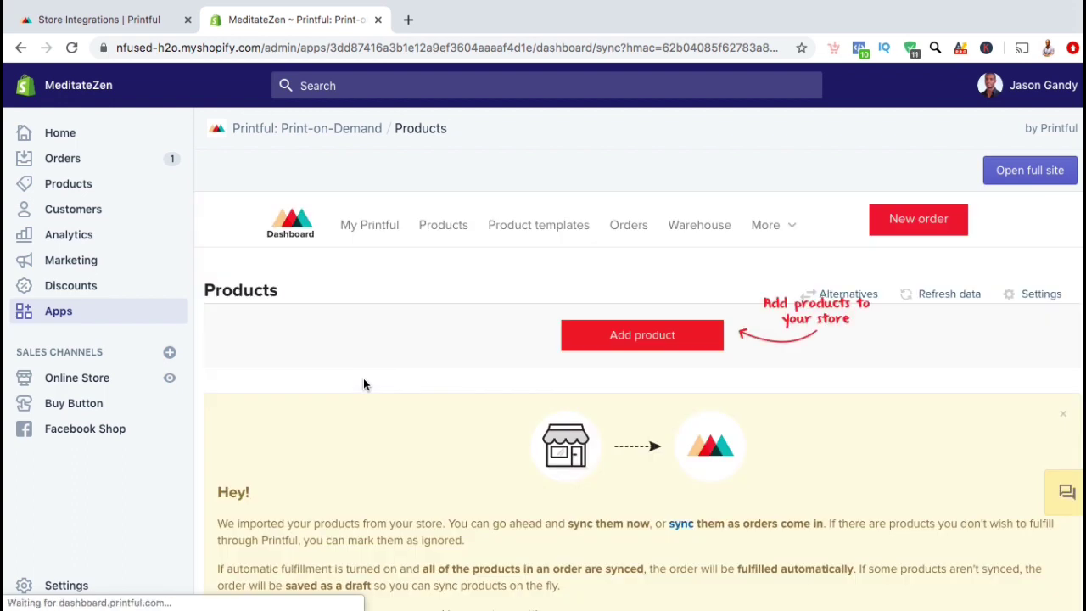
# - Find the Martial Art Lifestyle T-shirt in the Printful product list and view its page on the Shopify storefront
pyautogui.scroll(-1, 372, 376)
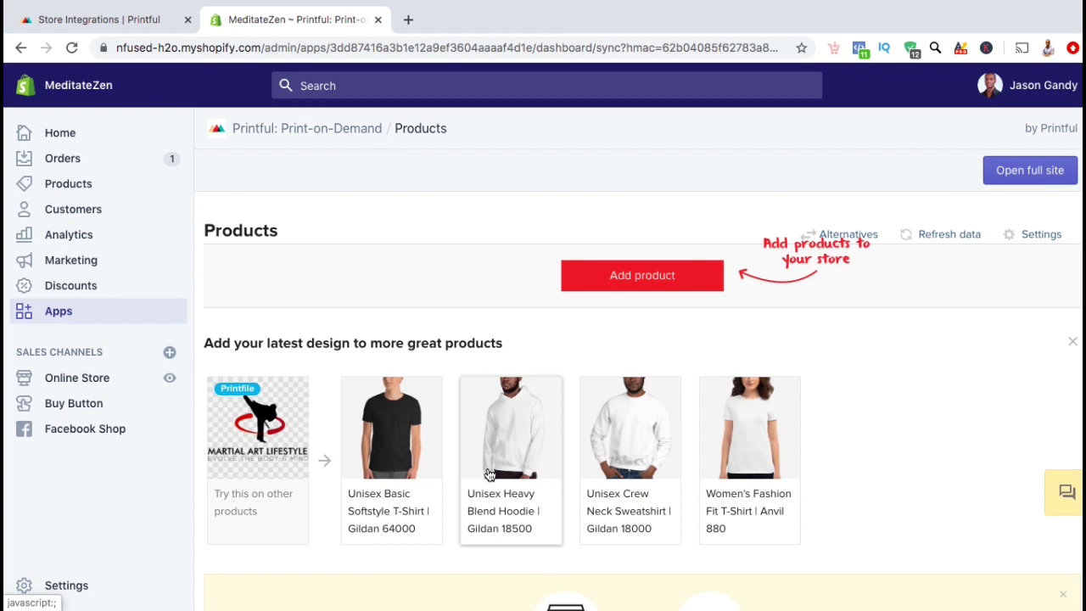
pyautogui.scroll(-5, 523, 456)
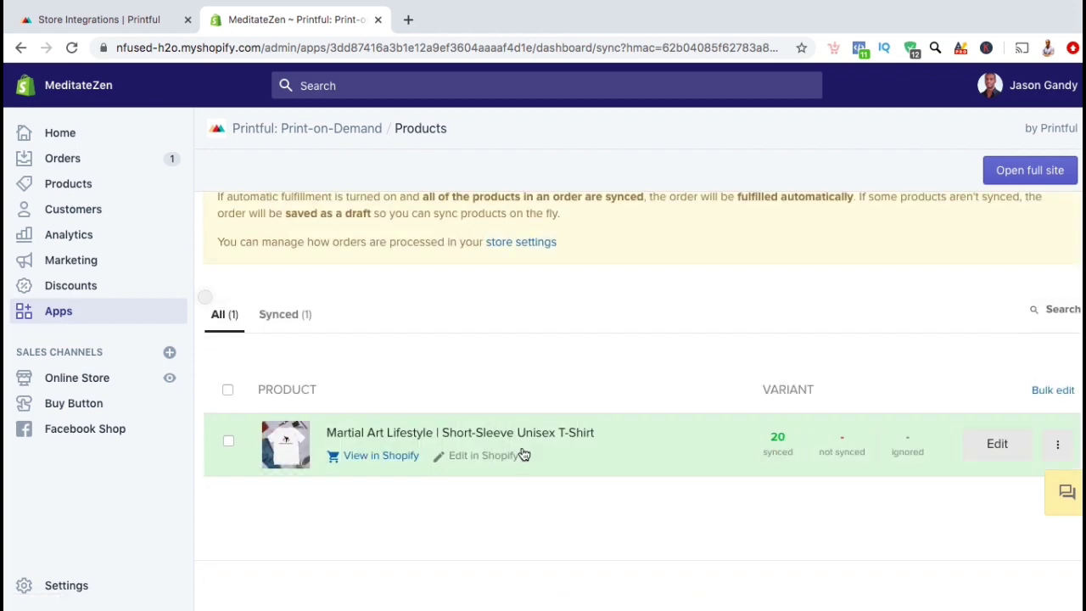
pyautogui.click(387, 458)
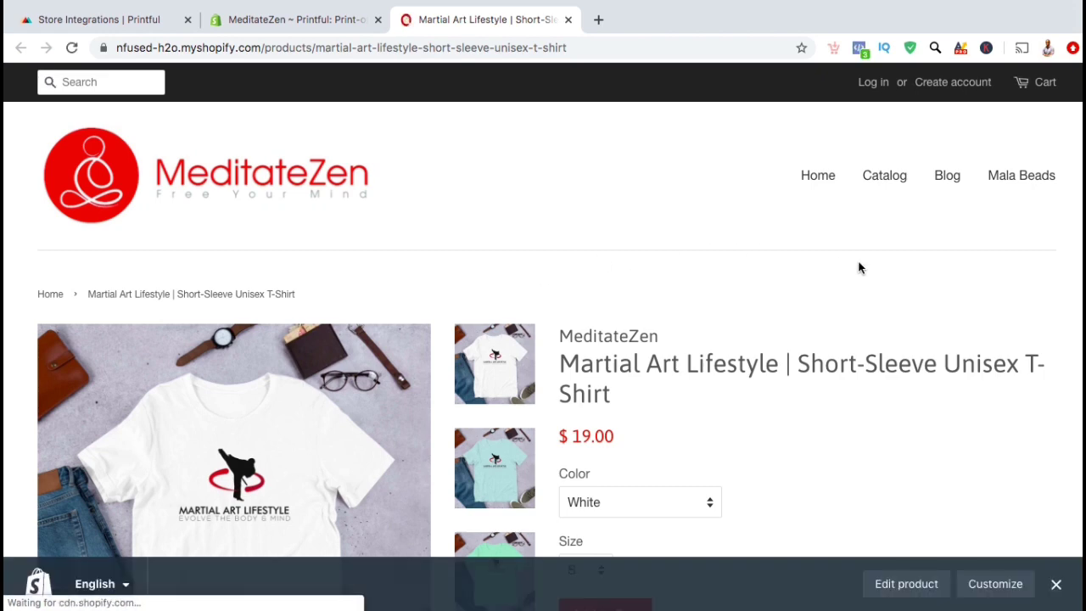
# - Examine the T-shirt's storefront page, including its mockup images, color and size choices, and description
pyautogui.scroll(-3, 859, 268)
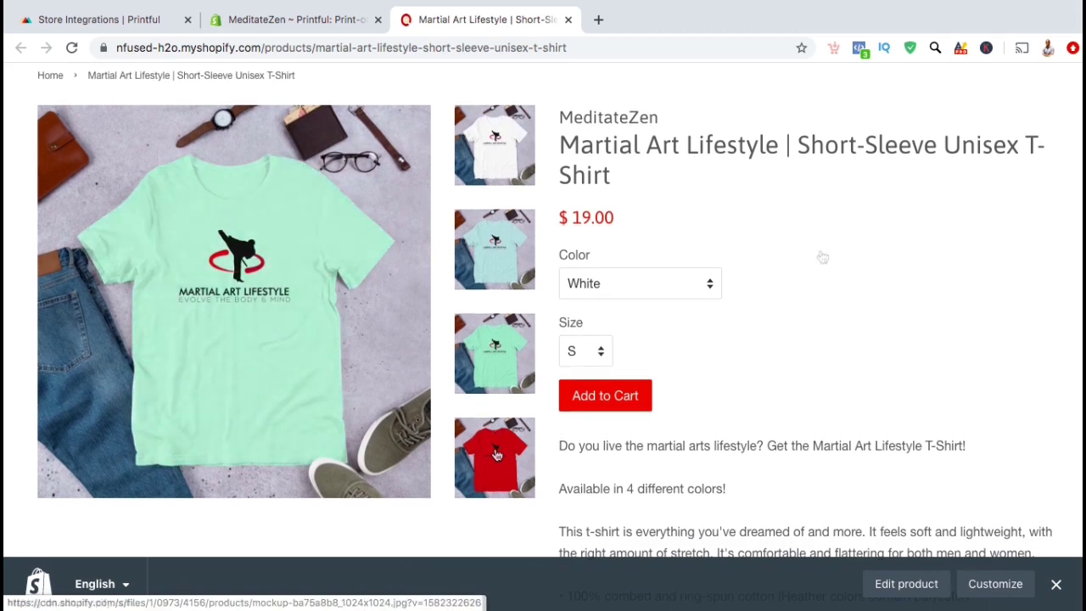
pyautogui.click(719, 284)
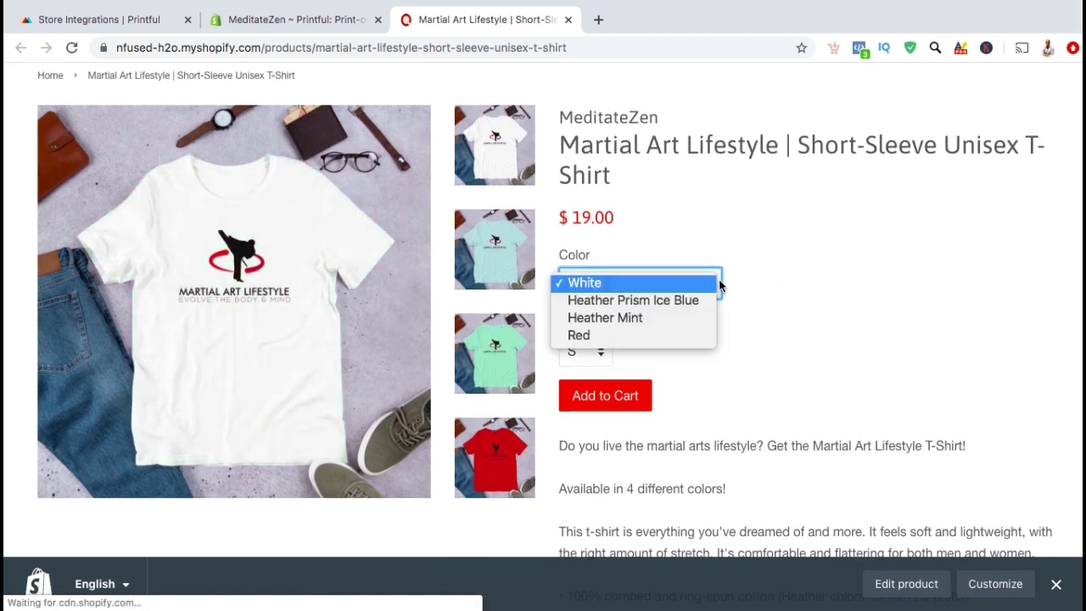
pyautogui.scroll(-2, 770, 277)
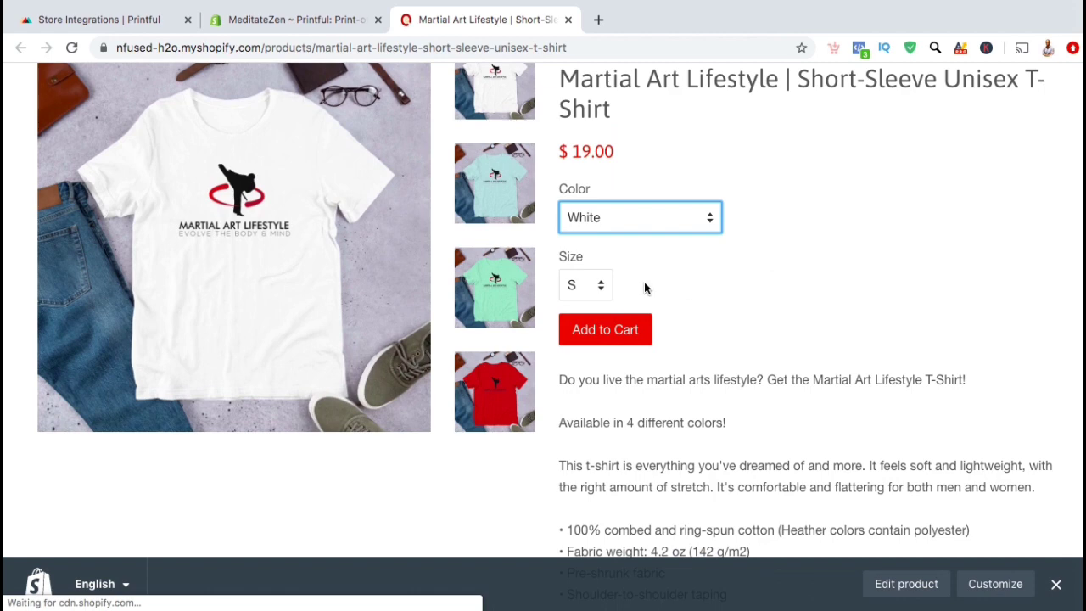
pyautogui.click(604, 287)
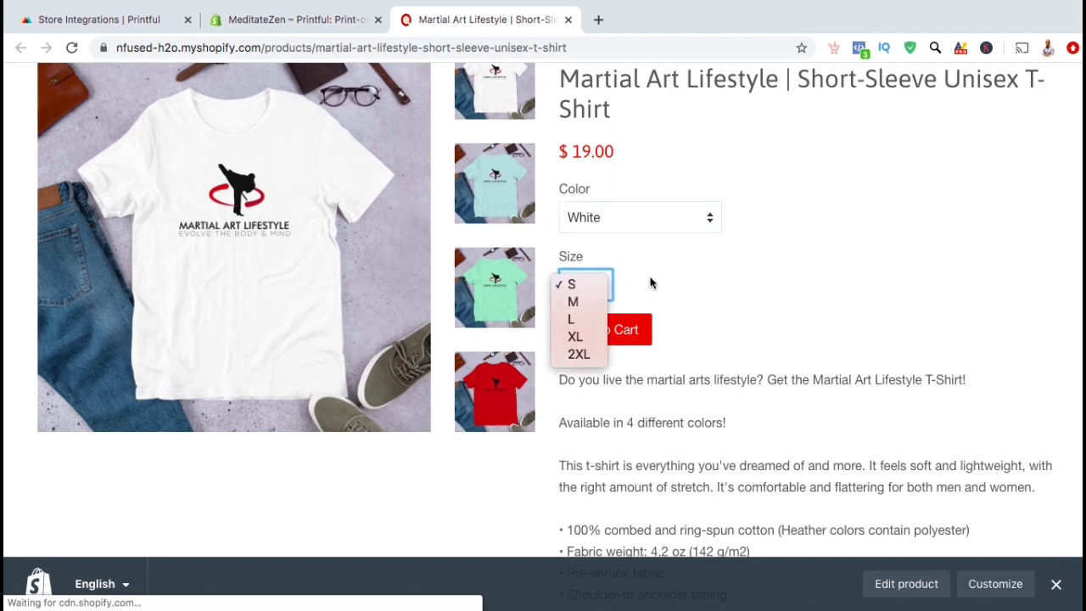
pyautogui.click(690, 283)
pyautogui.scroll(-5, 771, 316)
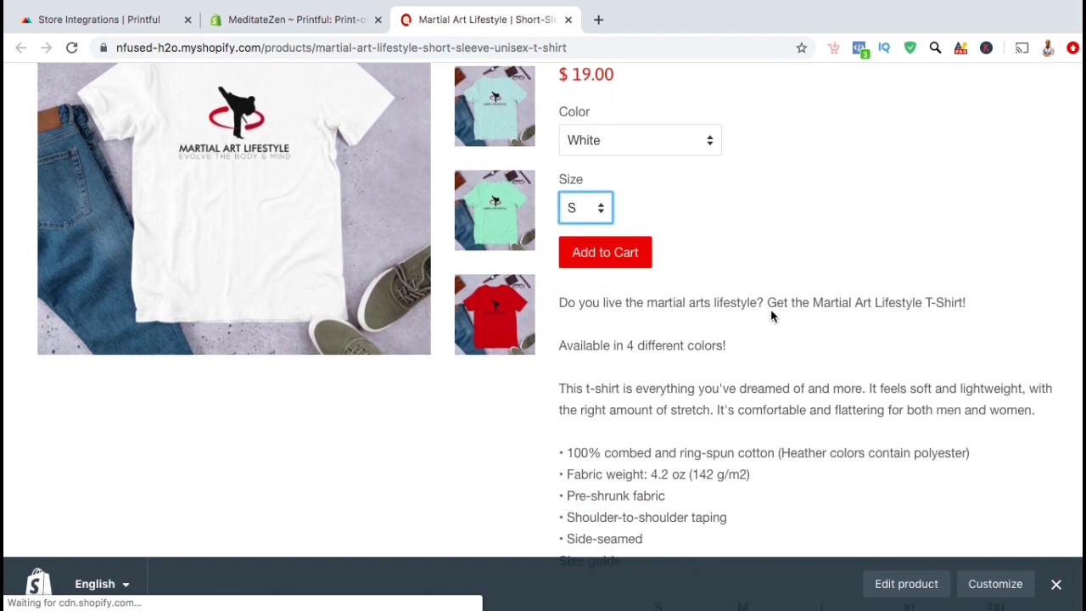
pyautogui.scroll(-3, 771, 316)
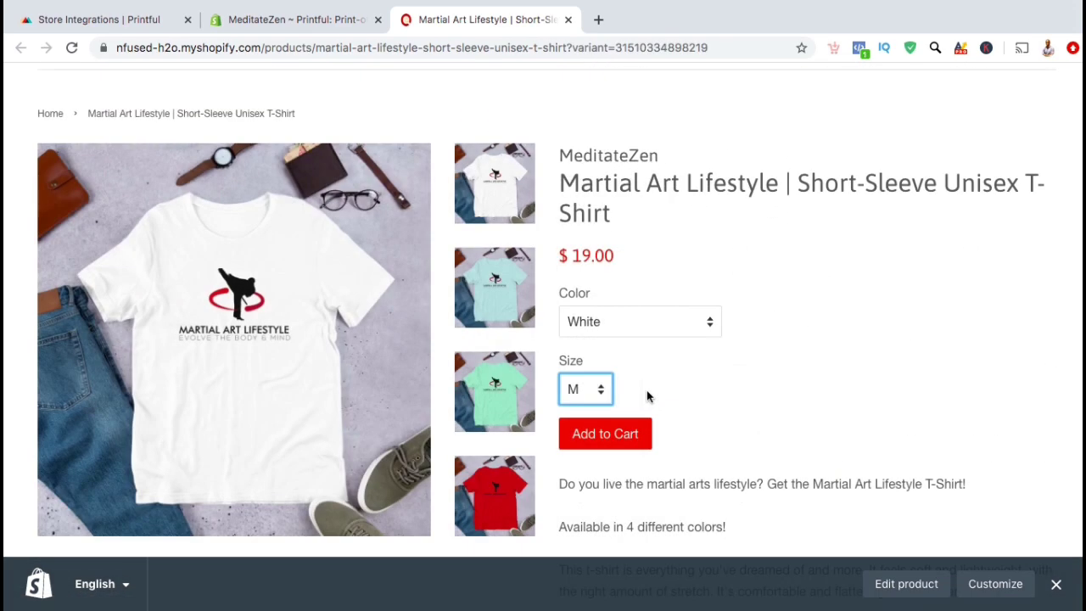
# - Add the white T-shirt in size M to the cart and proceed to checkout to review the customer information form
pyautogui.click(620, 449)
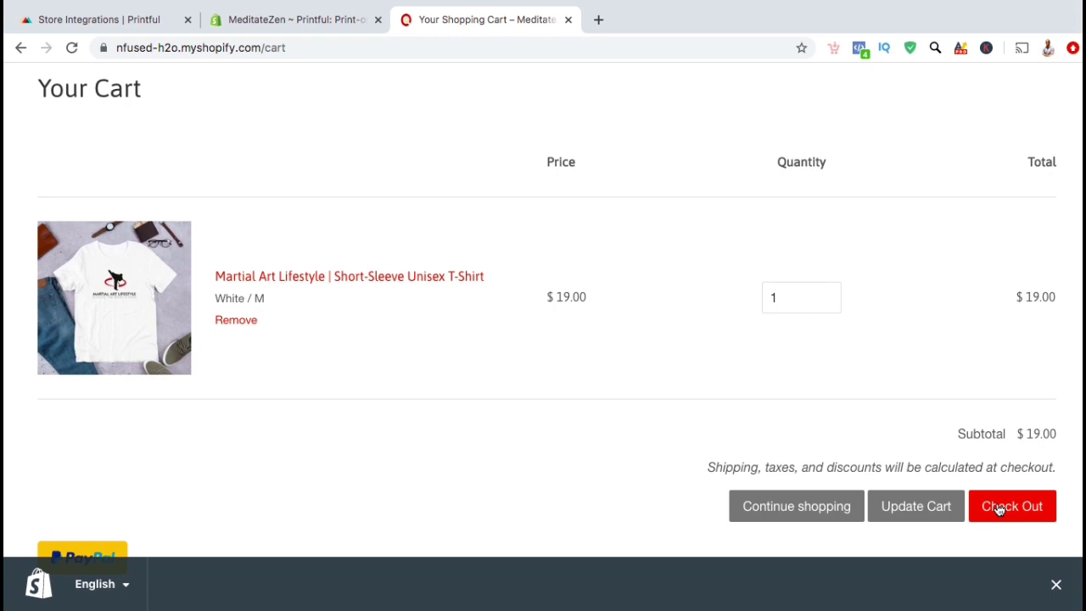
pyautogui.click(998, 508)
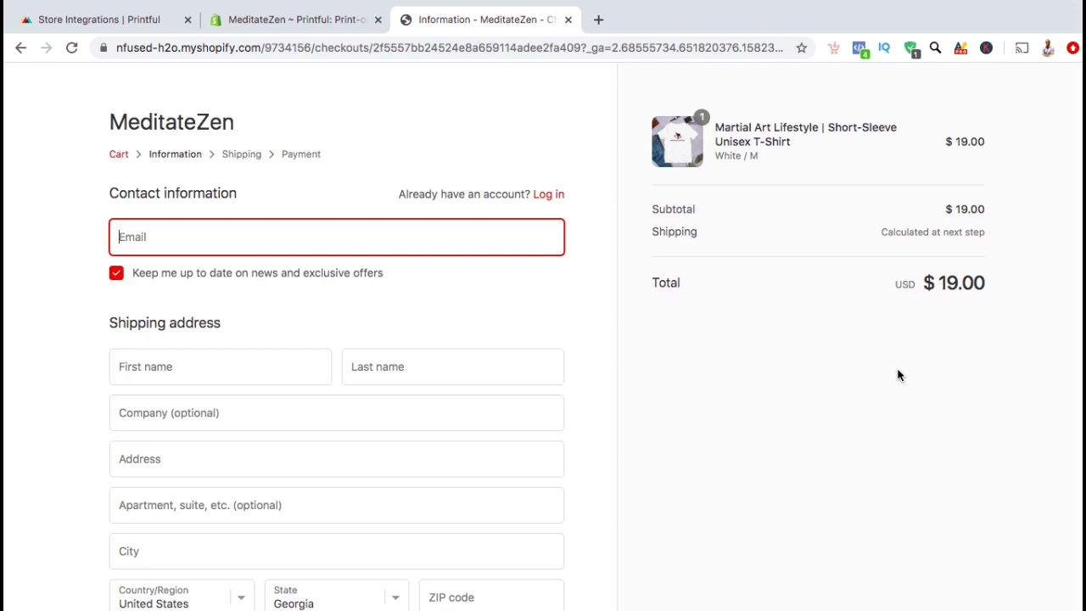
pyautogui.scroll(-3, 899, 376)
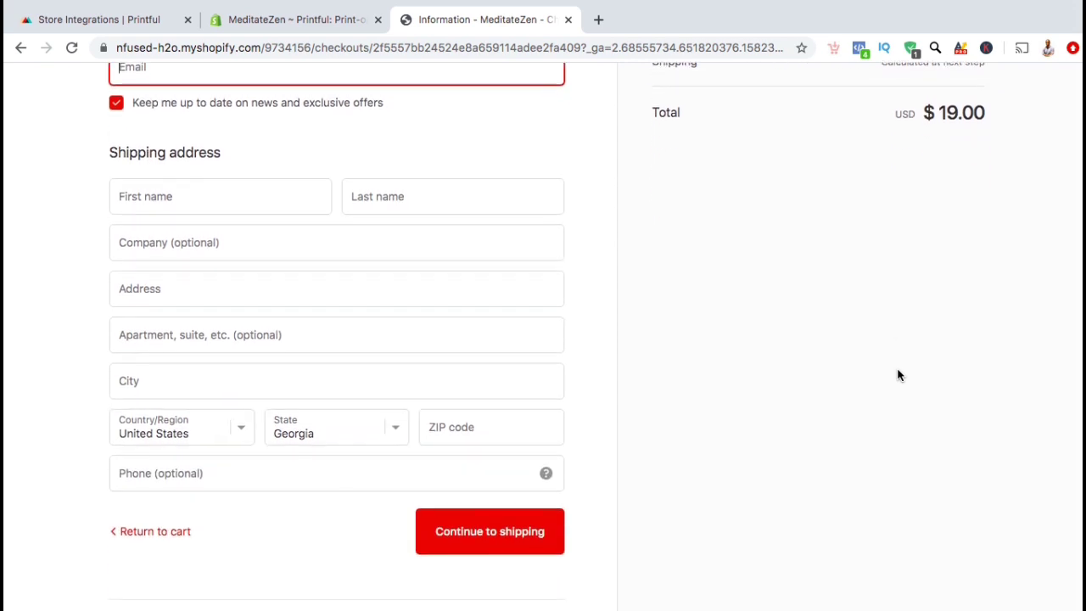
pyautogui.scroll(1, 899, 376)
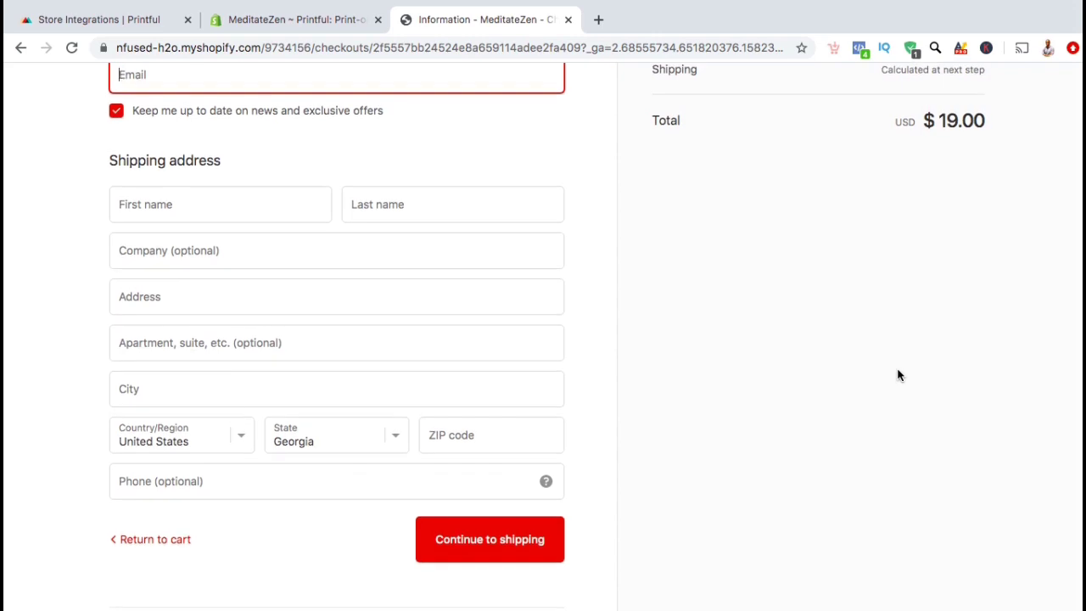
# - Open the Martial Art Lifestyle T-shirt from the Shopify admin's product list and add Shirts as its product type
pyautogui.hotkey('ctrl', 'shift', 'Tab')
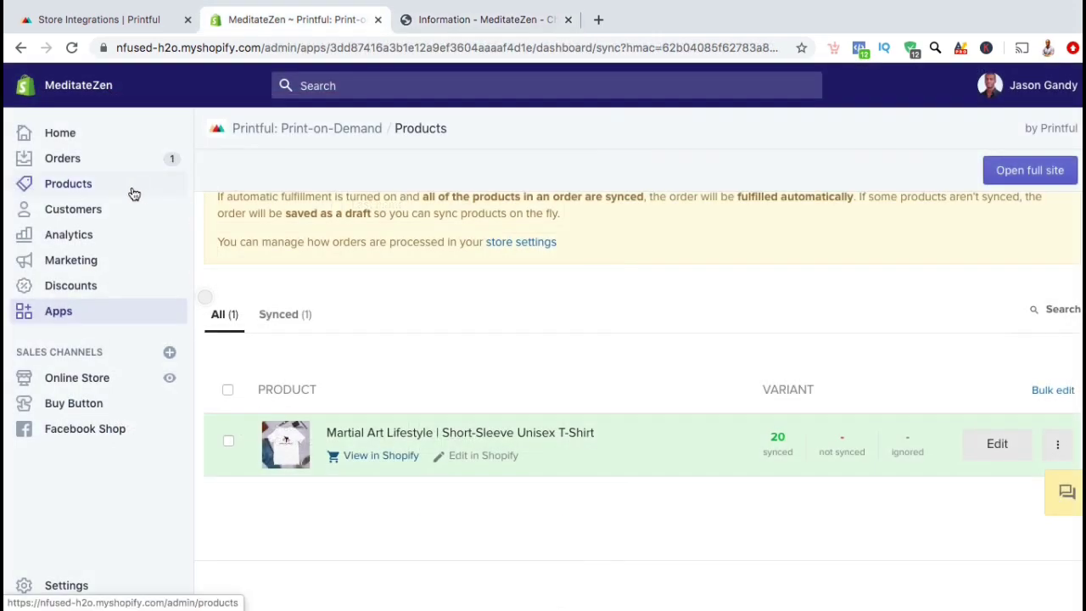
pyautogui.click(134, 193)
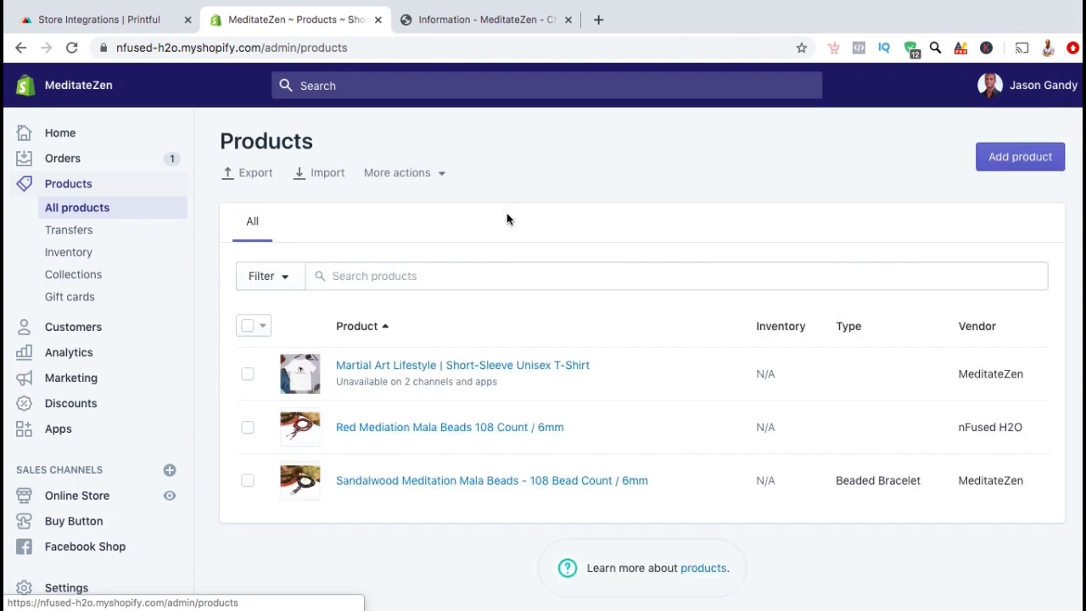
pyautogui.click(533, 370)
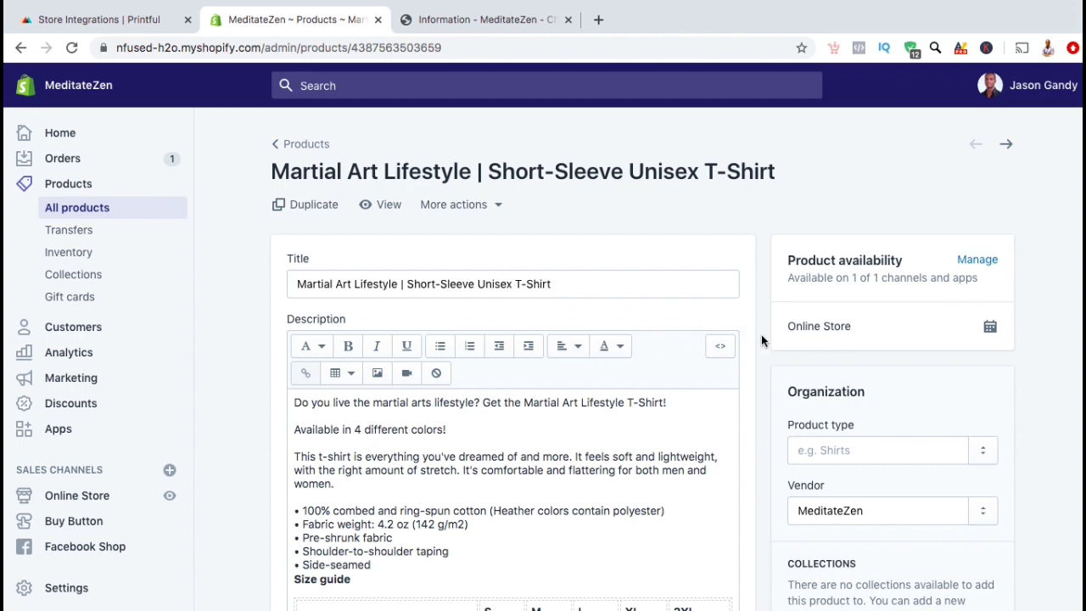
pyautogui.scroll(-3, 761, 334)
pyautogui.click(824, 259)
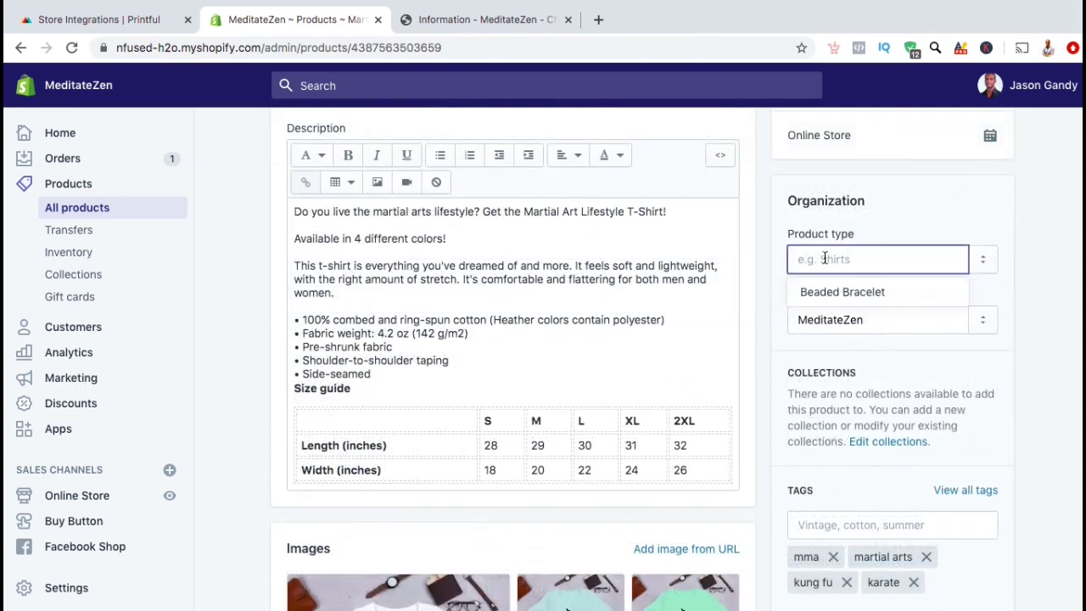
pyautogui.write('Shirts')
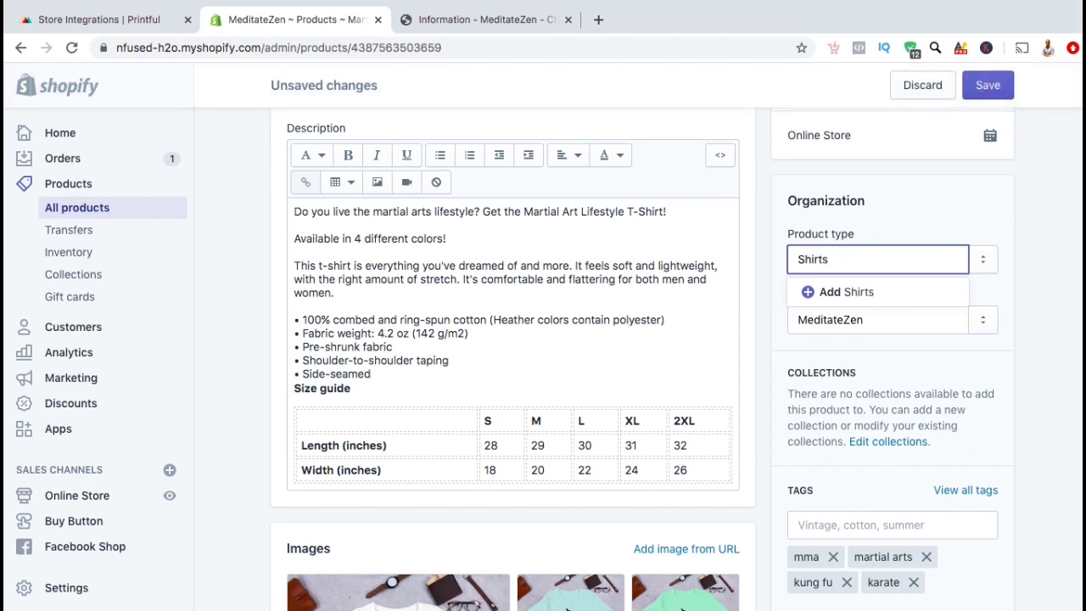
pyautogui.click(811, 292)
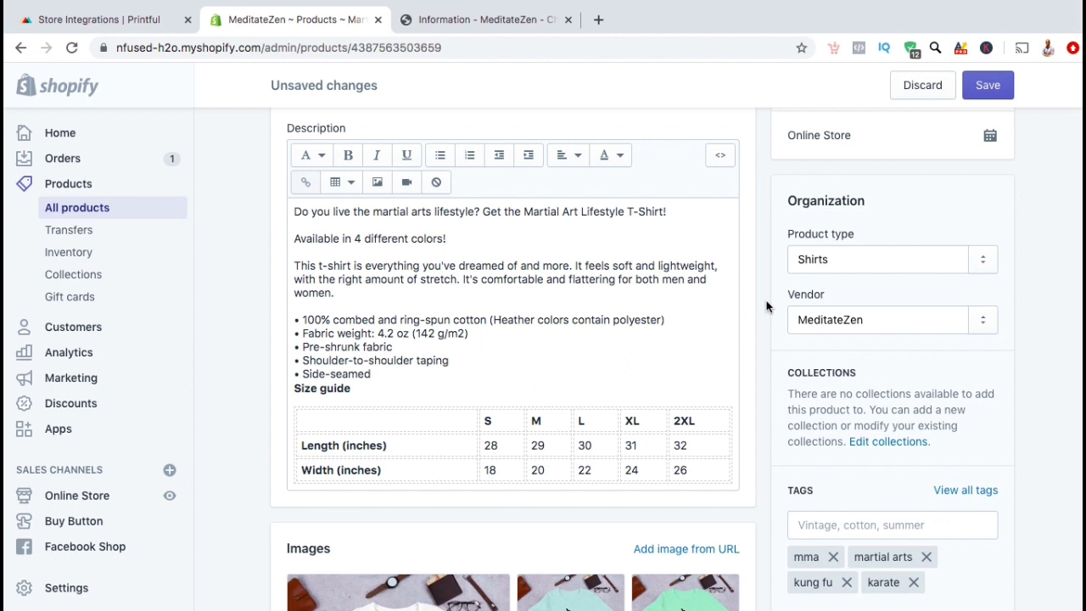
# - Review the T-shirt's collections, tags, images, variant prices and search engine listing on its product page
pyautogui.scroll(-5, 766, 306)
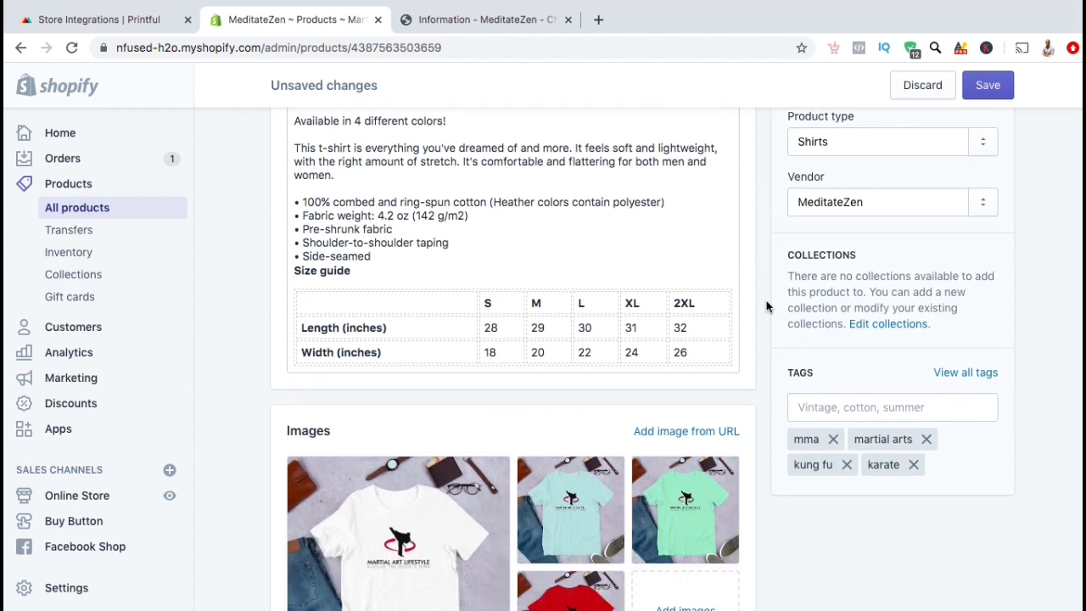
pyautogui.scroll(-3, 768, 307)
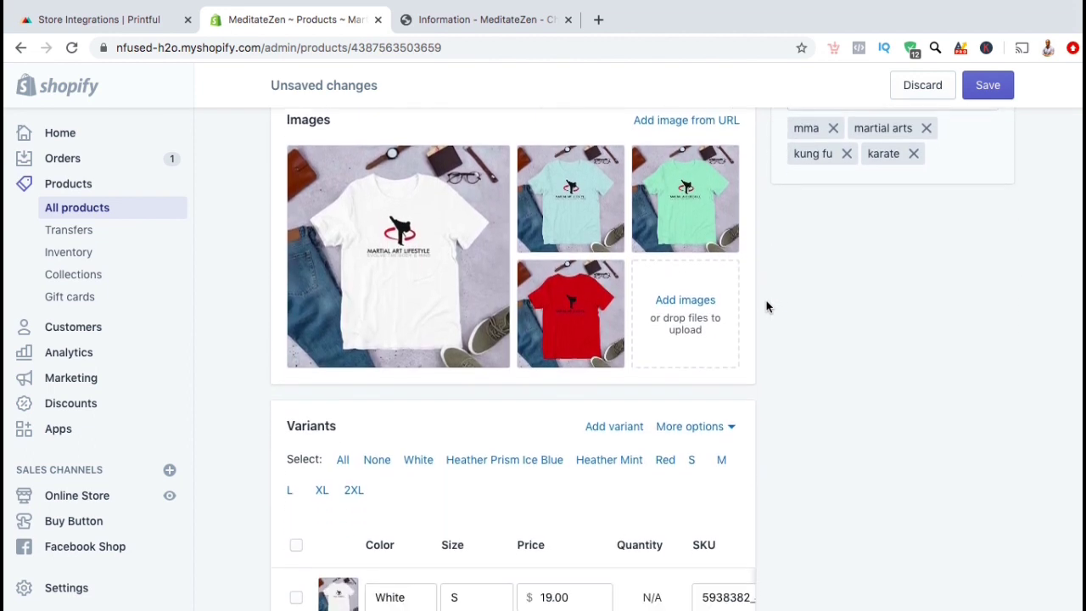
pyautogui.scroll(-3, 771, 305)
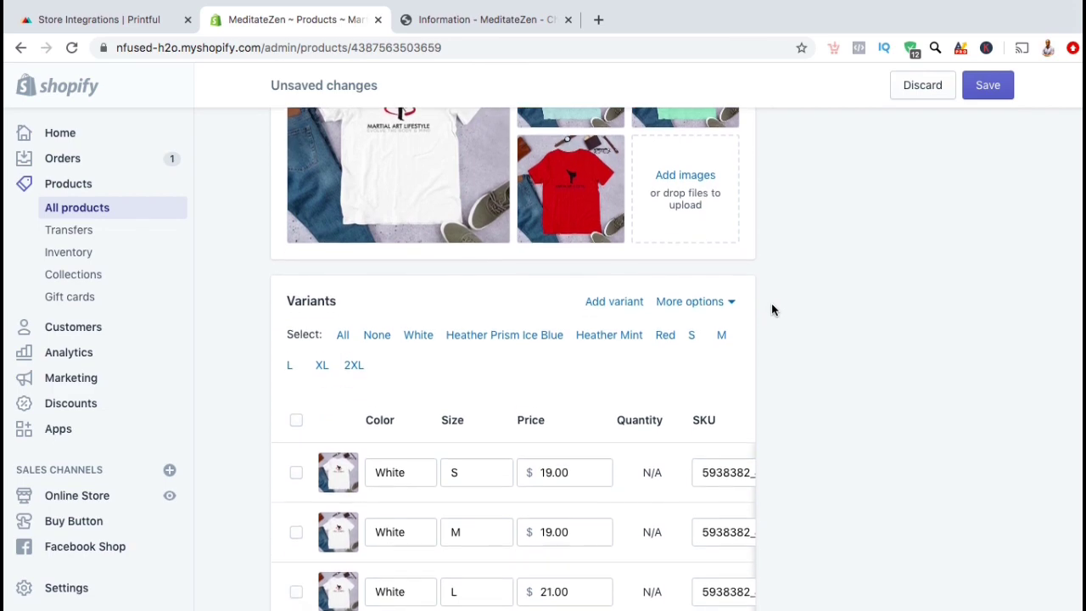
pyautogui.scroll(-20, 771, 309)
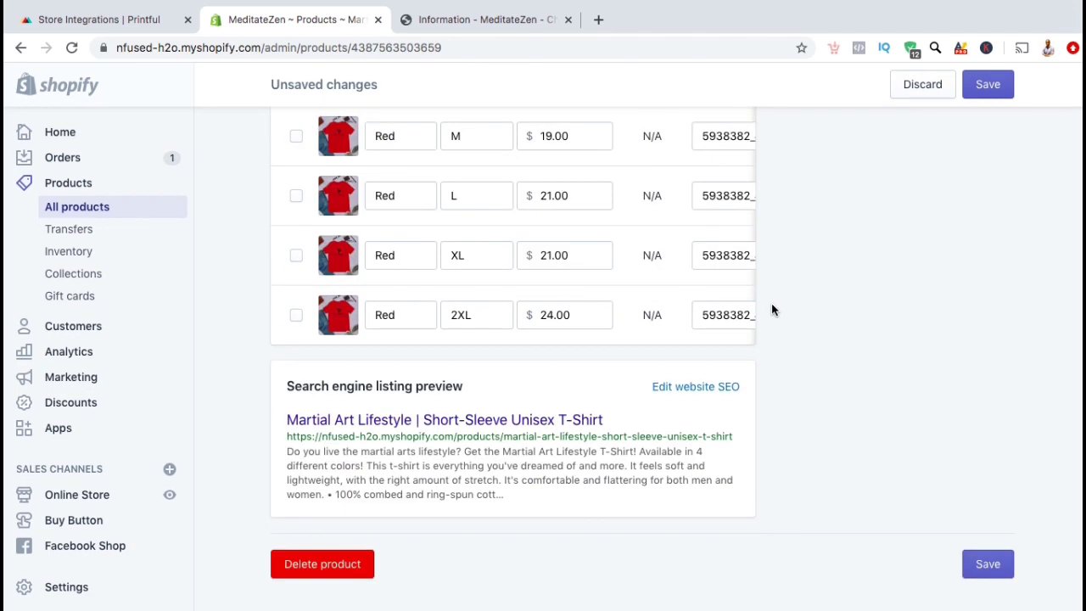